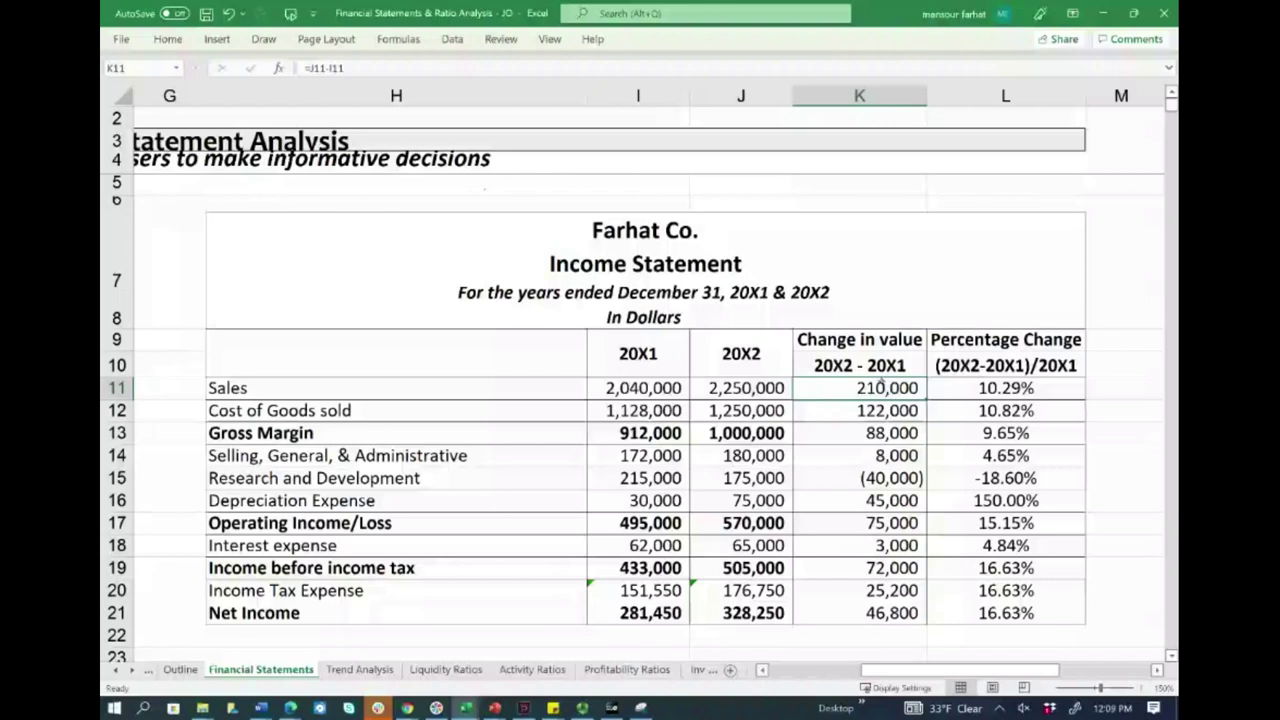
Circle the Sales change in value in ink, point an arrow at its percentage change, and erase the marks
left_click_drag(944, 388, 965, 388)
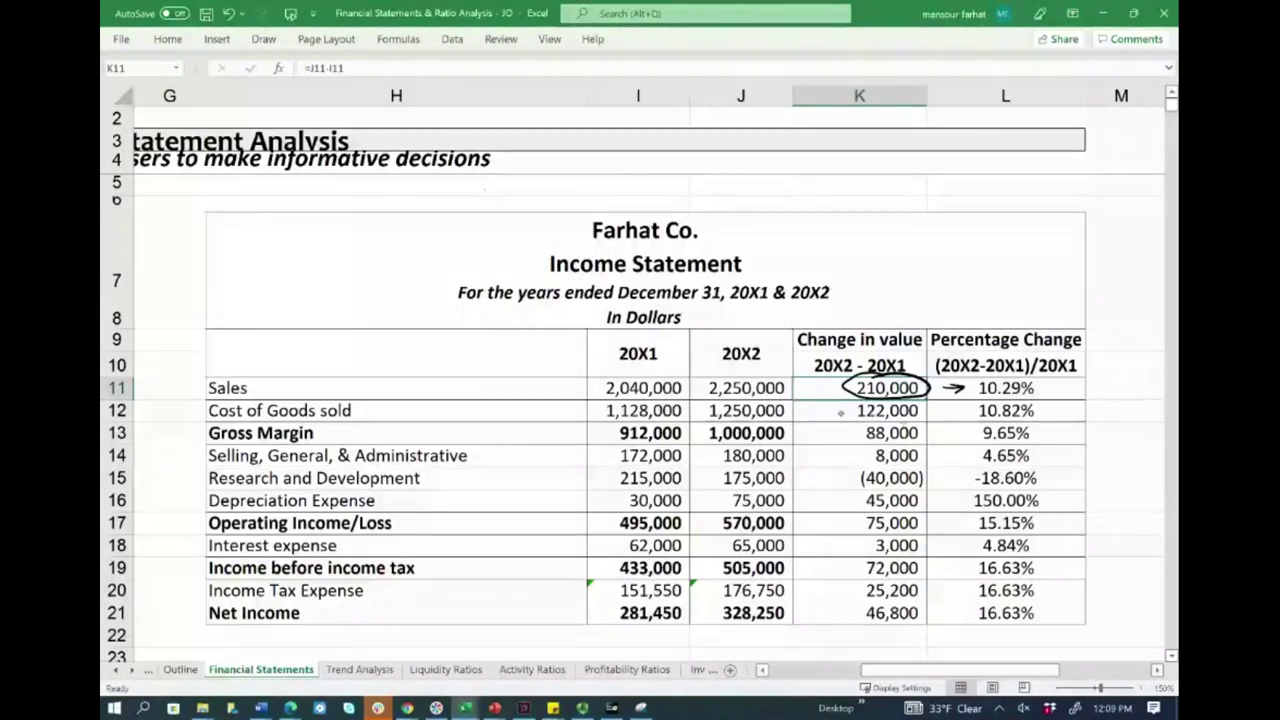
mouse_move(1026, 398)
left_mouse_down()
mouse_move(966, 418)
mouse_move(1022, 400)
mouse_move(960, 389)
left_mouse_up()
left_click(1022, 400)
left_click(903, 380)
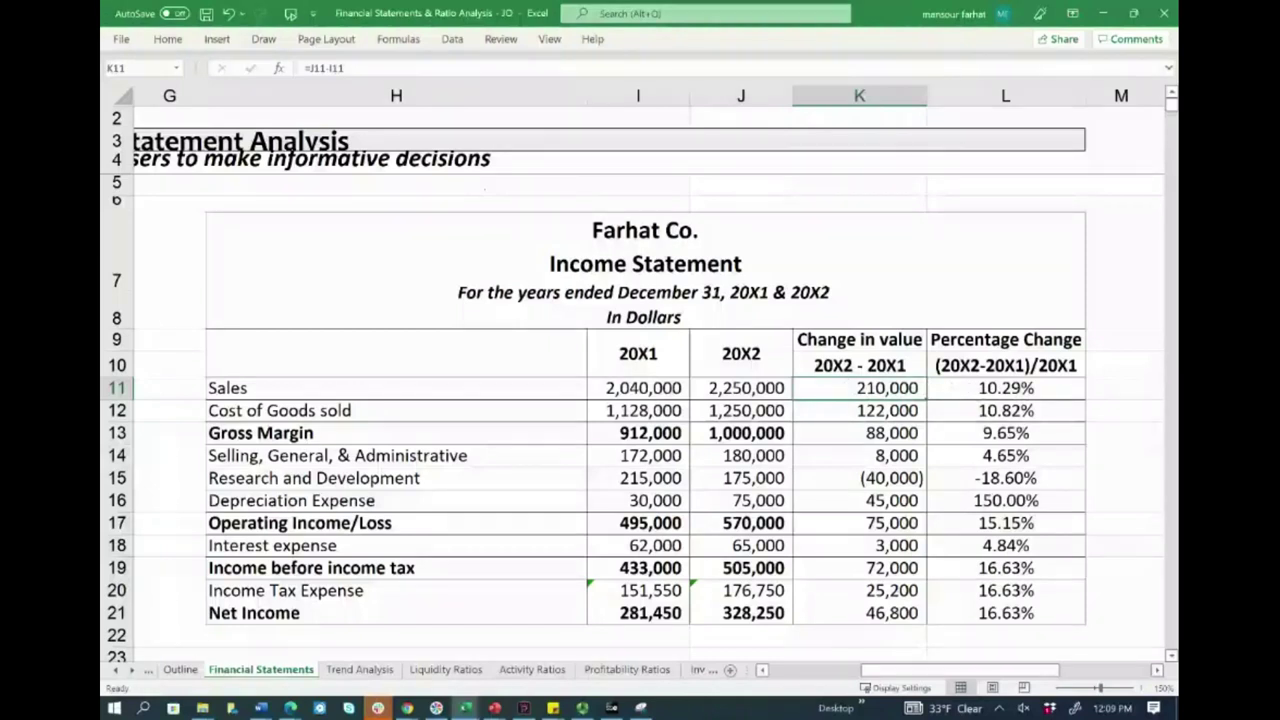
Draw ink up arrows beside Sales and Cost of Goods sold, bracket their percentage changes, and erase the marks
left_click_drag(395, 374, 393, 344)
mouse_move(380, 340)
left_mouse_down()
mouse_move(392, 320)
mouse_move(404, 338)
left_mouse_up()
mouse_move(1038, 380)
left_mouse_down()
mouse_move(1050, 387)
mouse_move(1042, 427)
left_mouse_up()
mouse_move(262, 404)
left_mouse_down()
mouse_move(374, 398)
mouse_move(216, 425)
mouse_move(262, 392)
left_mouse_up()
left_click_drag(400, 408, 396, 420)
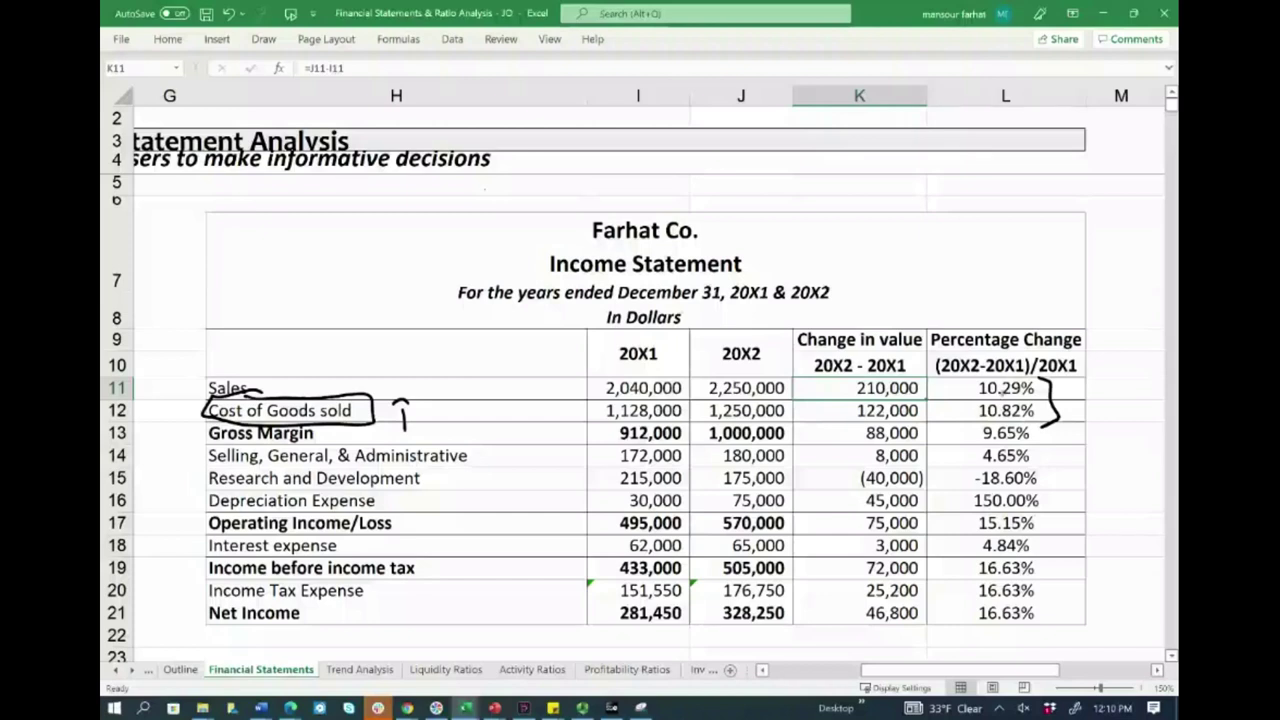
mouse_move(981, 411)
left_mouse_down()
mouse_move(1066, 408)
mouse_move(1068, 427)
left_mouse_up()
left_click_drag(1022, 411, 1034, 411)
left_click_drag(1068, 400, 1042, 409)
mouse_move(404, 410)
left_mouse_down()
mouse_move(402, 426)
mouse_move(366, 427)
mouse_move(390, 404)
left_mouse_up()
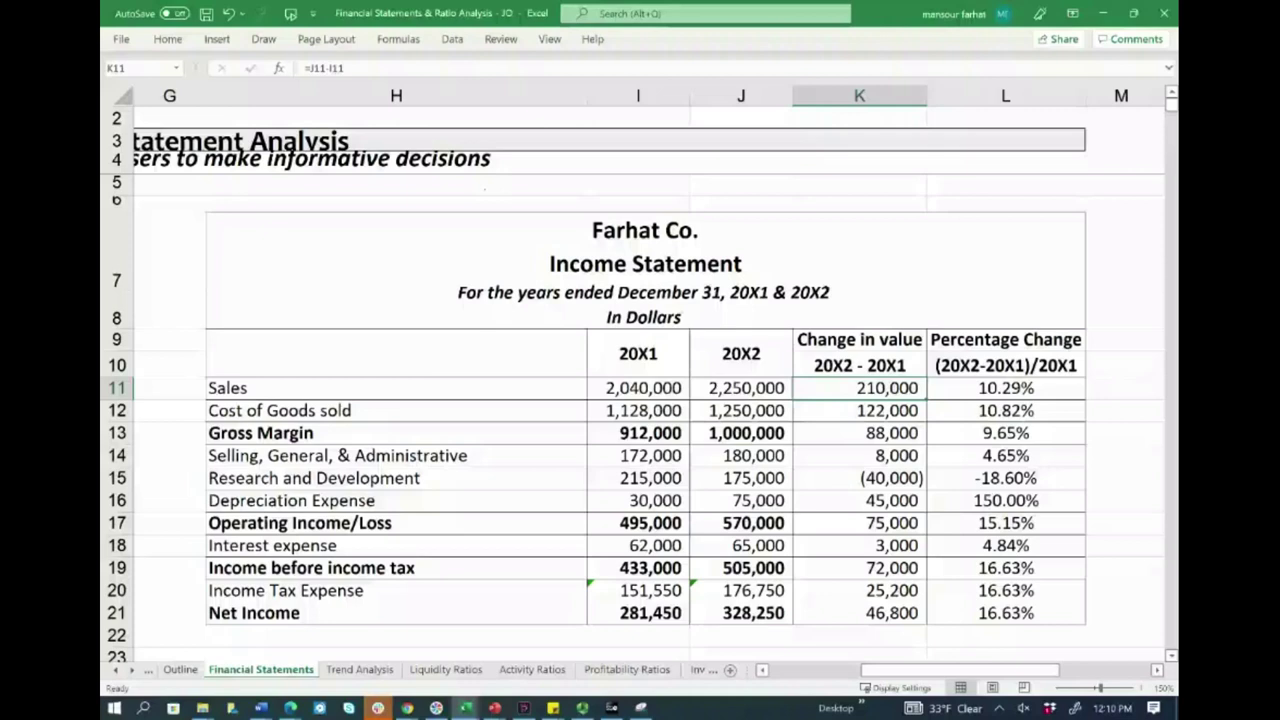
Bracket the Sales and Cost of Goods sold percentage changes, mark the Gross Margin changes in ink, and clear the marks
mouse_move(1030, 380)
left_mouse_down()
mouse_move(1044, 412)
mouse_move(1026, 426)
left_mouse_up()
key("Escape")
mouse_move(1000, 418)
left_mouse_down()
mouse_move(990, 448)
mouse_move(970, 430)
left_mouse_up()
mouse_move(888, 422)
left_mouse_down()
mouse_move(864, 443)
mouse_move(918, 426)
left_mouse_up()
Mark the Selling, General, & Administrative figures with an ink arrow between the years and an outline, and undo the marks
left_click_drag(686, 455, 720, 456)
mouse_move(910, 442)
left_mouse_down()
mouse_move(868, 446)
mouse_move(926, 448)
left_mouse_up()
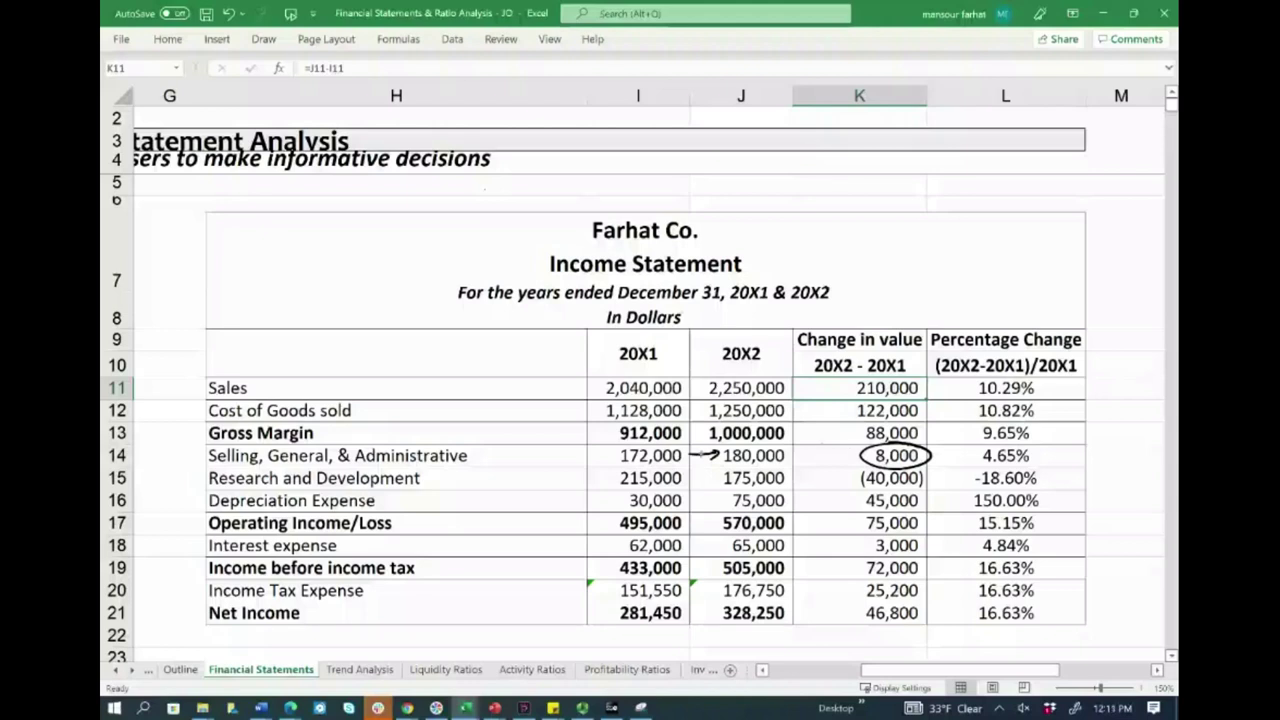
left_click_drag(1014, 444, 1026, 452)
key("ctrl+z")
key("ctrl+z")
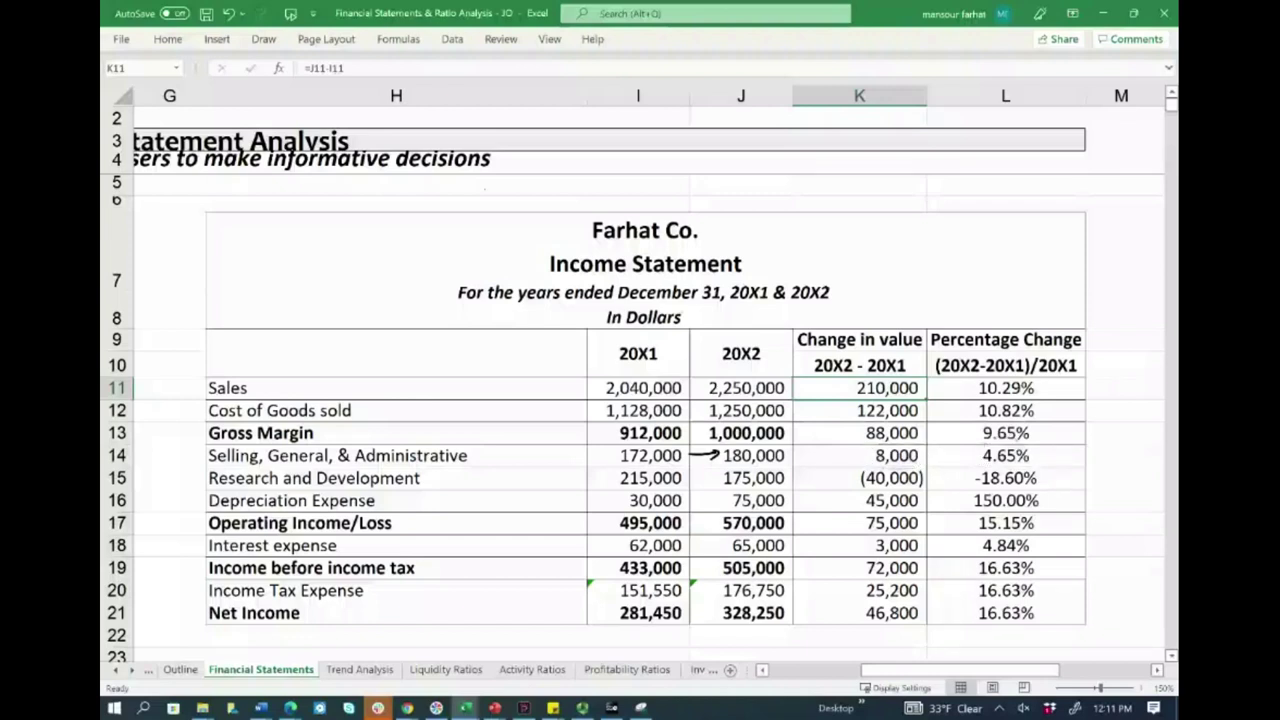
mouse_move(632, 448)
left_mouse_down()
mouse_move(908, 444)
mouse_move(820, 464)
mouse_move(612, 462)
mouse_move(614, 446)
left_mouse_up()
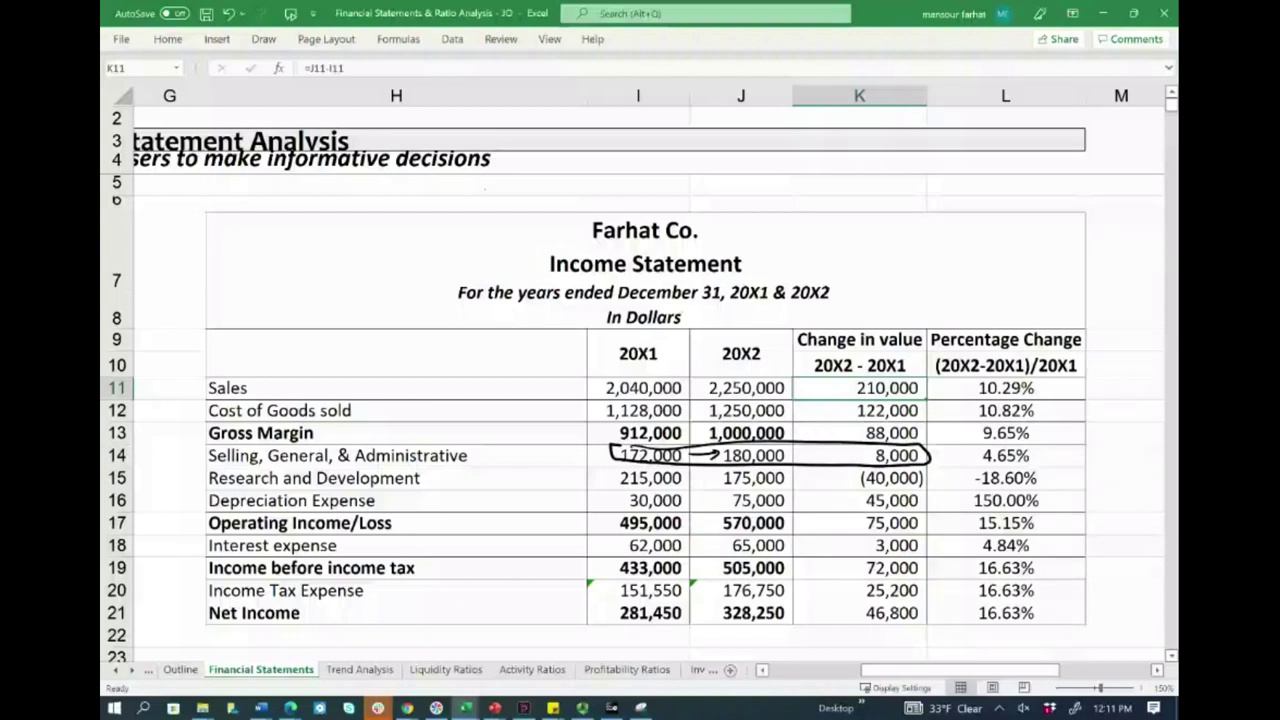
key("ctrl+z")
key("ctrl+z")
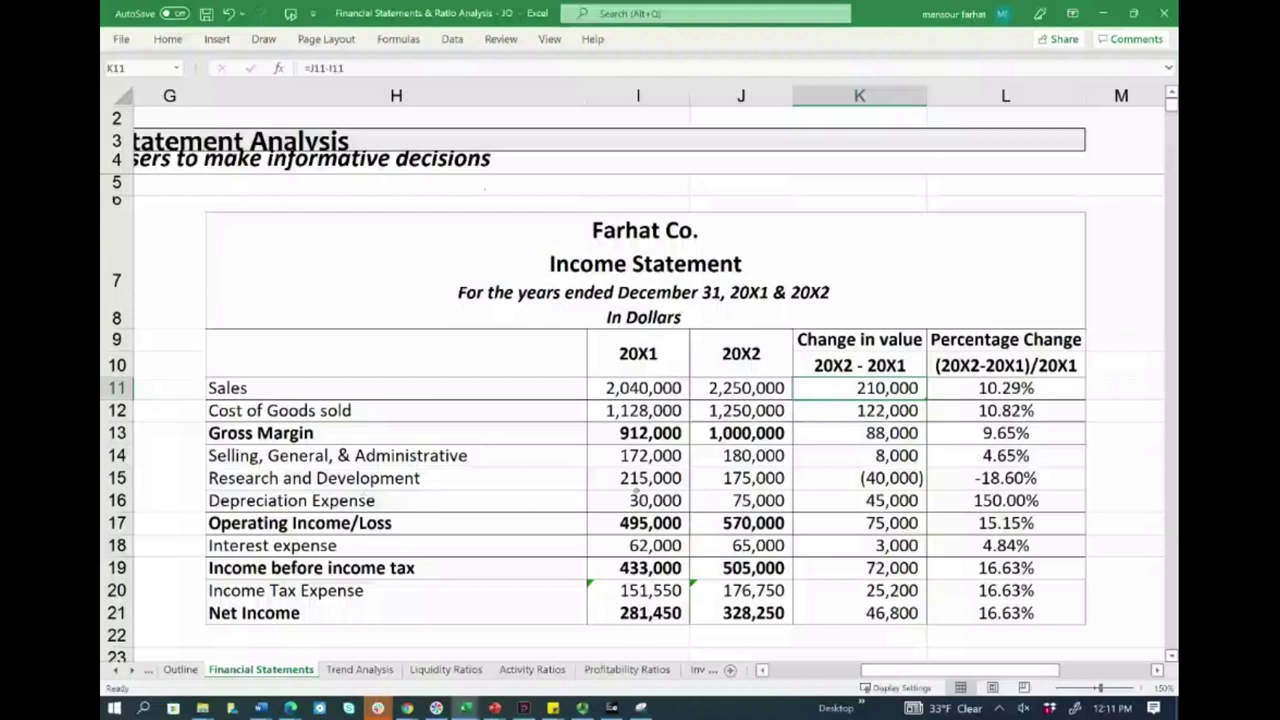
Outline the Research and Development row in ink, link 20X2 Cost of Goods sold to it with an arrow, and remove the marks
mouse_move(620, 478)
left_mouse_down()
mouse_move(652, 495)
mouse_move(1040, 489)
mouse_move(996, 459)
mouse_move(612, 470)
left_mouse_up()
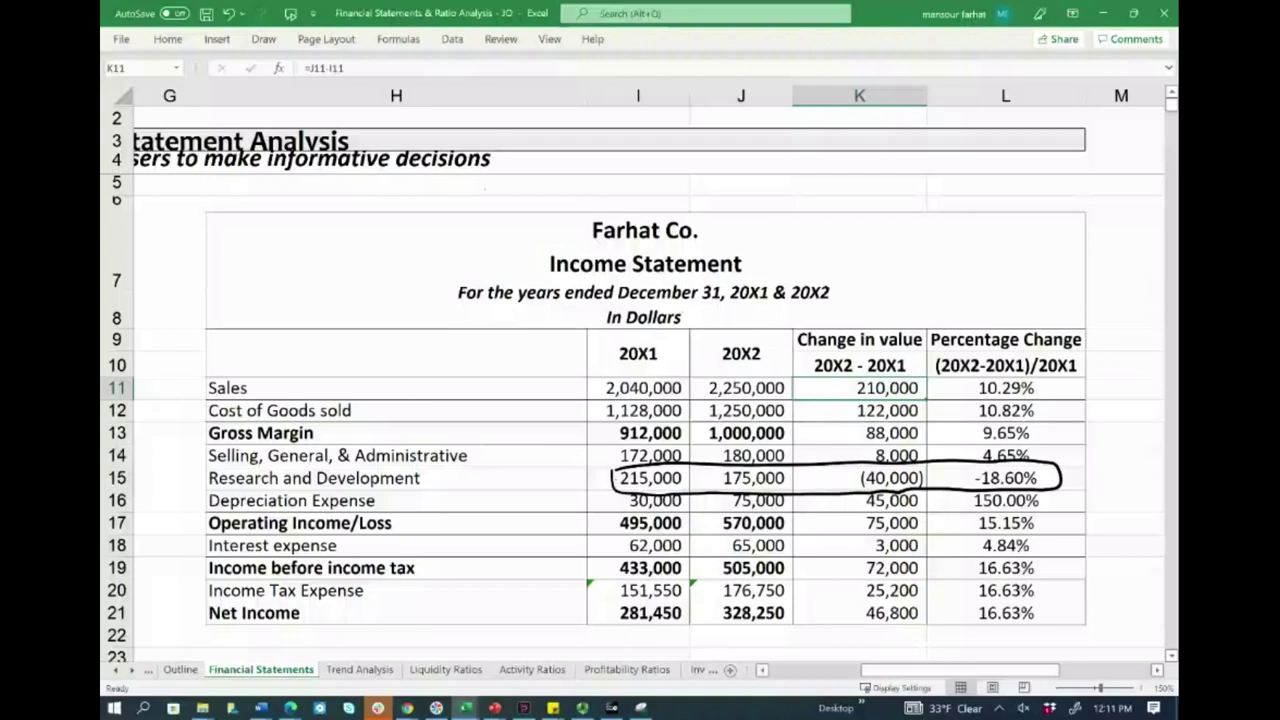
key("e")
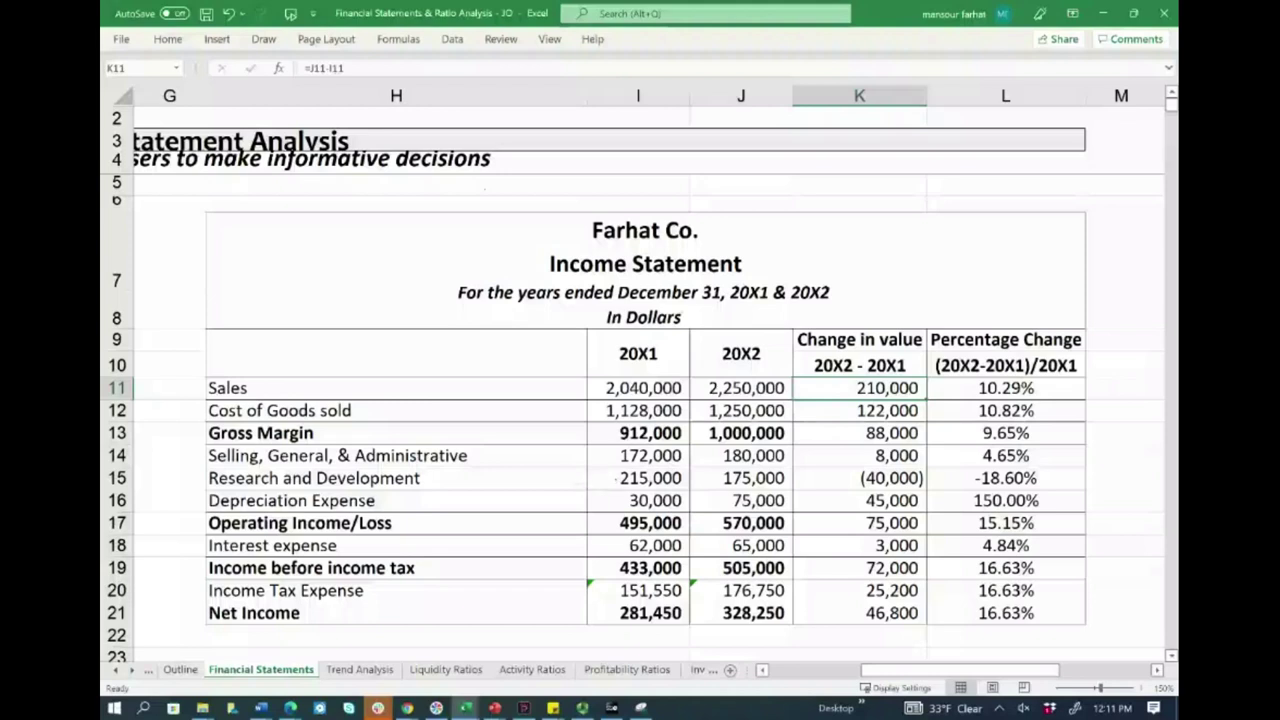
mouse_move(739, 398)
left_mouse_down()
mouse_move(752, 424)
mouse_move(706, 404)
mouse_move(712, 478)
mouse_move(722, 474)
left_mouse_up()
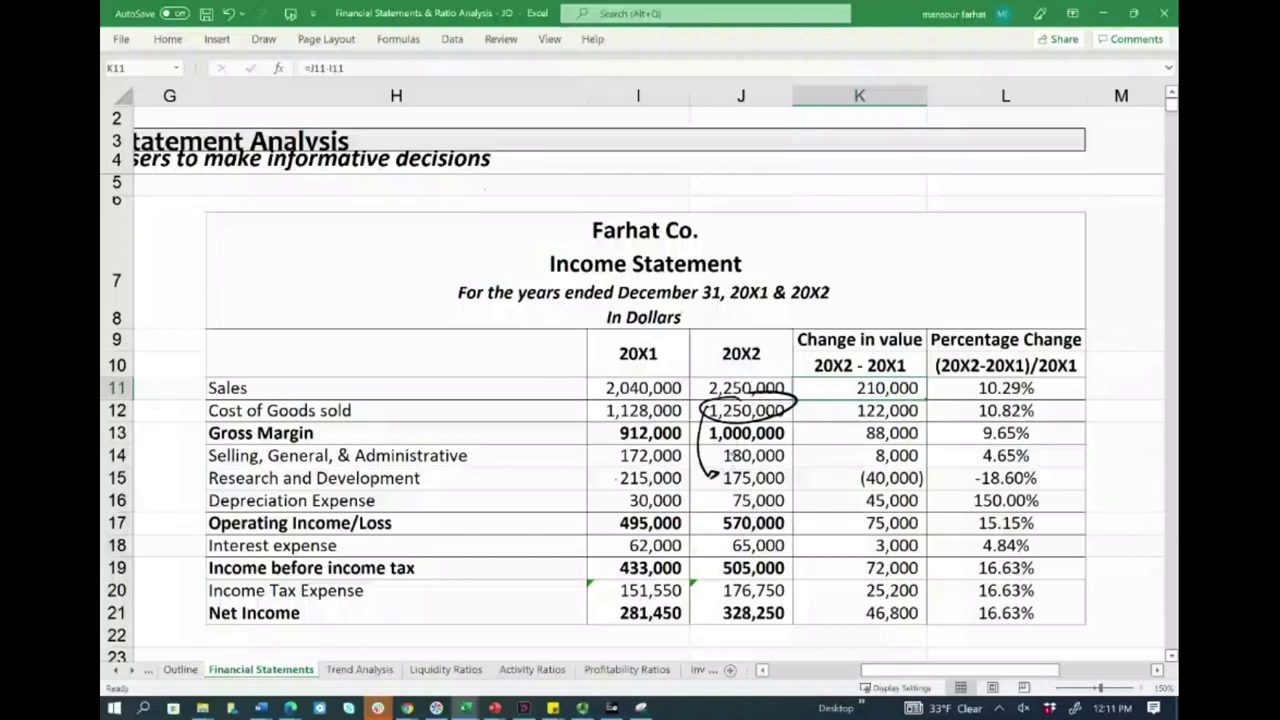
mouse_move(784, 455)
left_mouse_down()
mouse_move(797, 468)
mouse_move(788, 479)
left_mouse_up()
key("ctrl+z")
key("ctrl+z")
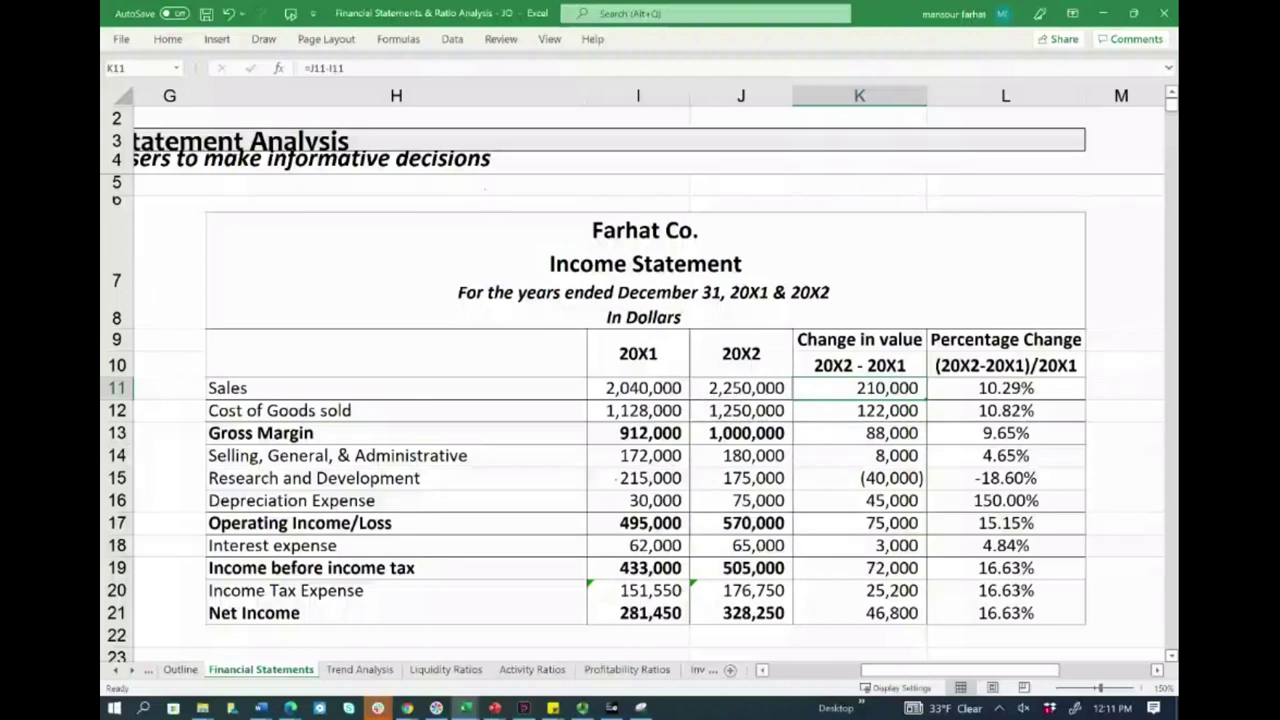
Mark the Depreciation Expense increase in ink, erase those marks, and circle the Interest expense of both years
left_click_drag(630, 513, 680, 514)
left_click_drag(686, 503, 726, 494)
mouse_move(900, 488)
left_mouse_down()
mouse_move(845, 508)
mouse_move(925, 492)
left_mouse_up()
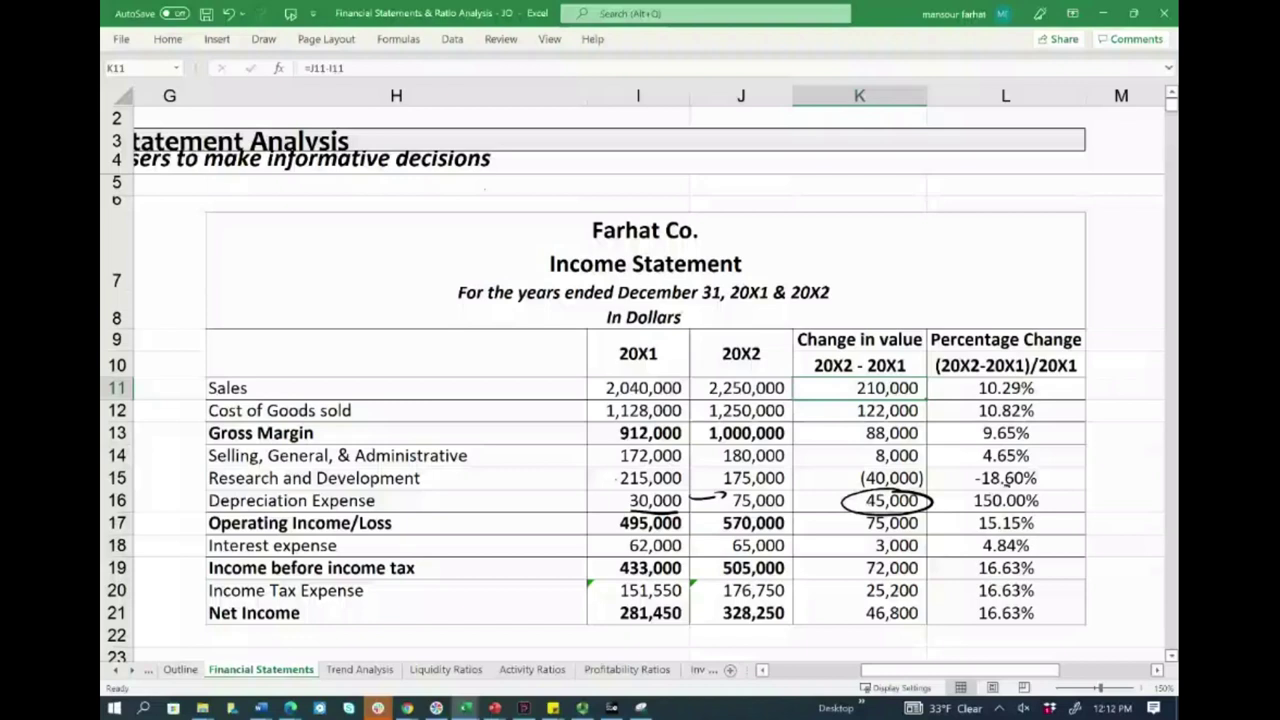
mouse_move(1020, 486)
left_mouse_down()
mouse_move(1042, 490)
mouse_move(665, 513)
left_mouse_up()
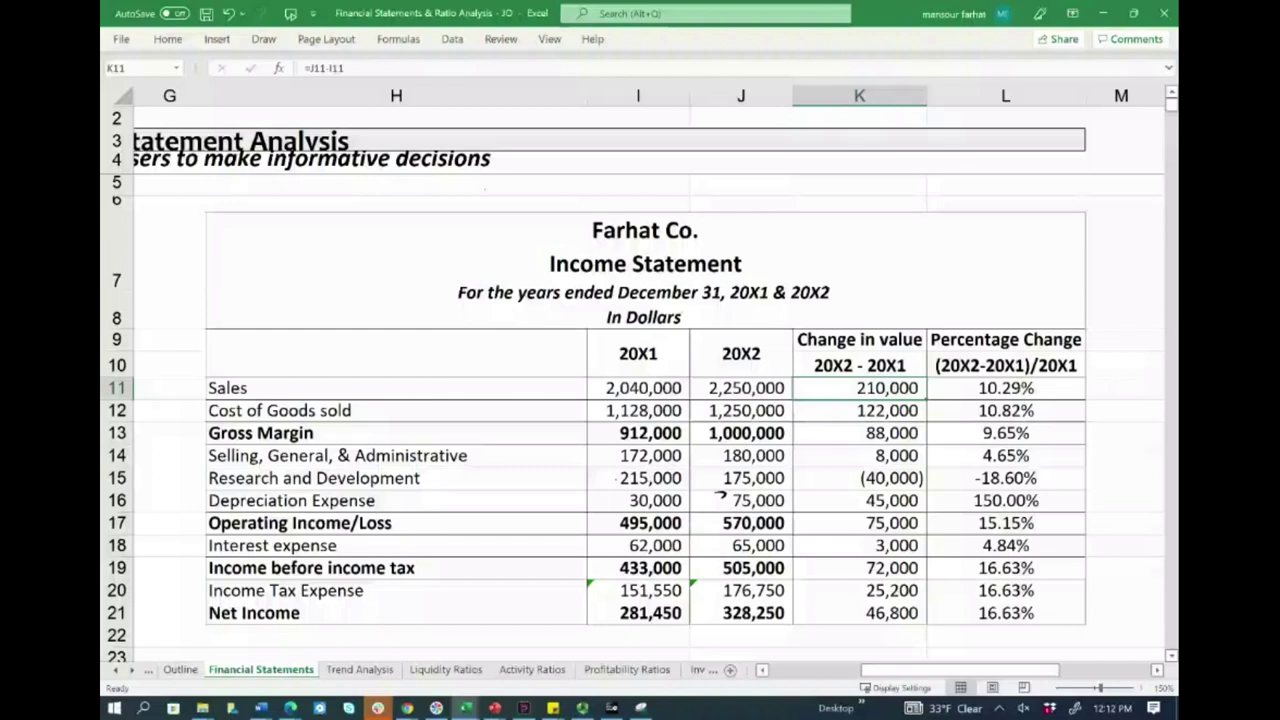
mouse_move(658, 548)
left_mouse_down()
mouse_move(642, 537)
mouse_move(640, 557)
mouse_move(662, 530)
left_mouse_up()
mouse_move(758, 533)
left_mouse_down()
mouse_move(742, 558)
mouse_move(782, 536)
left_mouse_up()
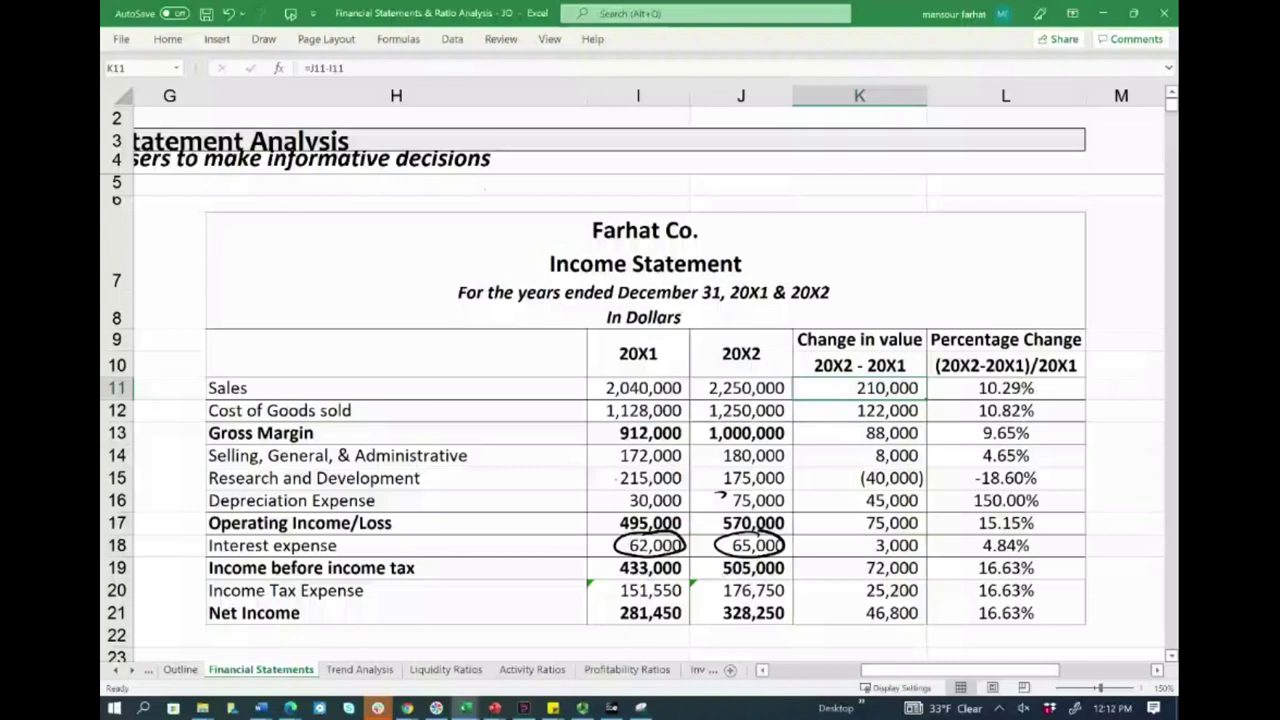
On the balance sheet, circle the 20X2 Notes payable and Bonds payable in ink and connect them with a curved line
left_click_drag(900, 669, 800, 669)
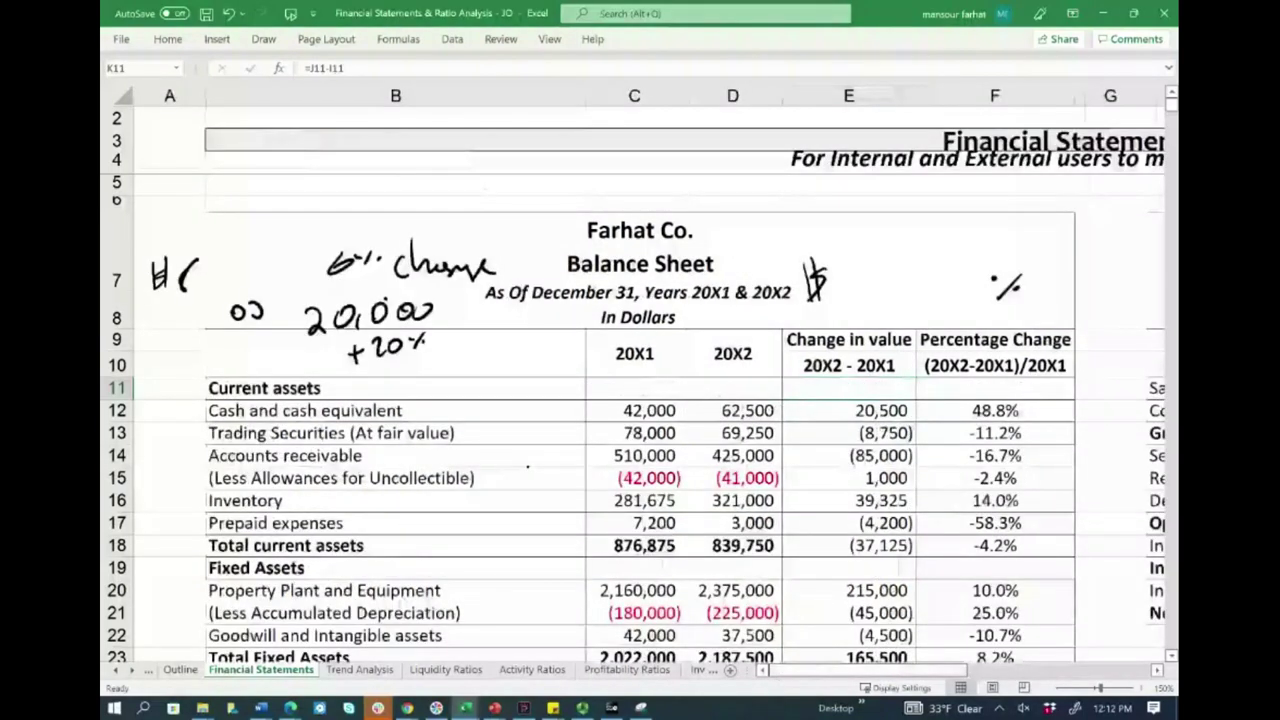
scroll(1160, 656, "down", 3)
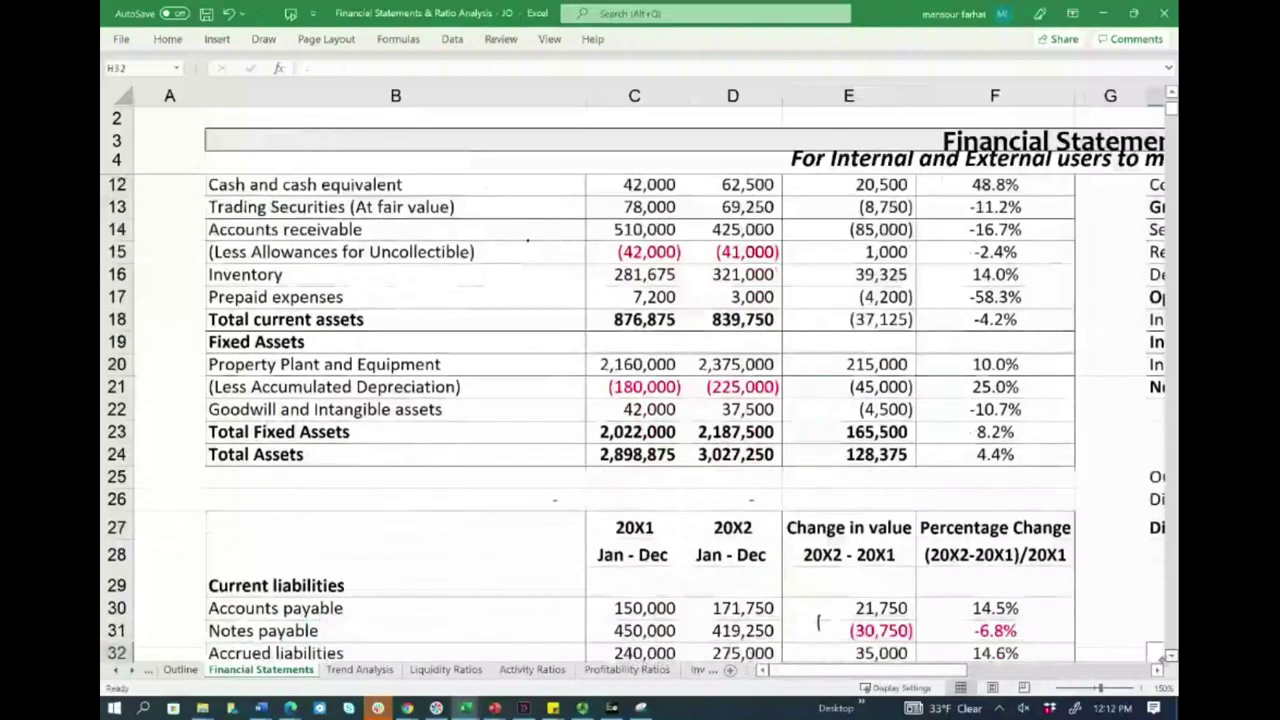
scroll(1160, 656, "down", 3)
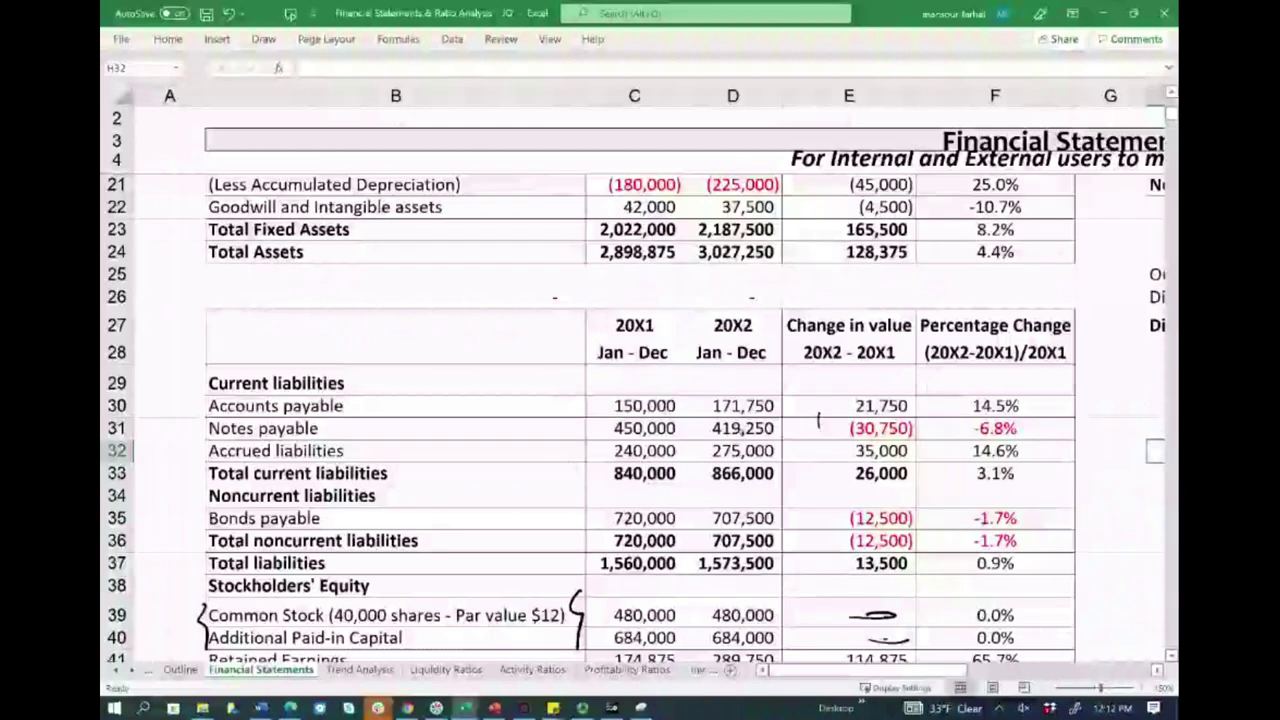
mouse_move(746, 416)
left_mouse_down()
mouse_move(712, 444)
mouse_move(765, 412)
left_mouse_up()
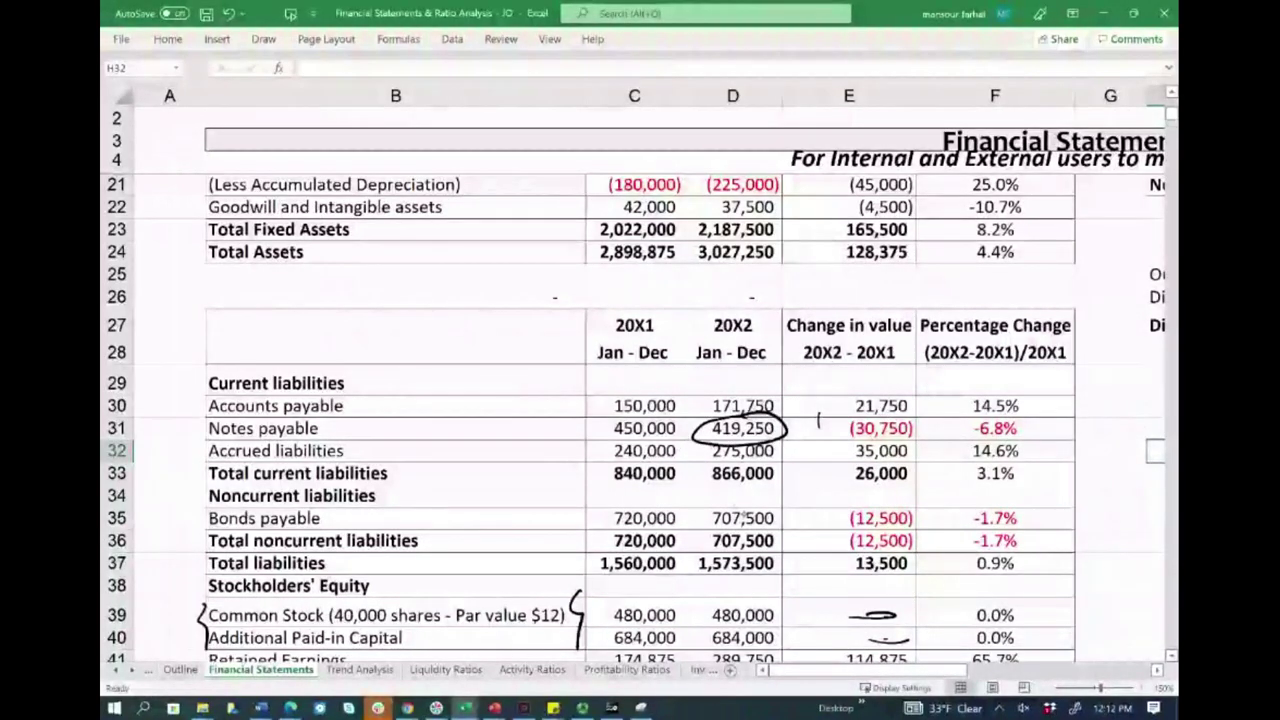
mouse_move(765, 499)
left_mouse_down()
mouse_move(703, 518)
mouse_move(750, 500)
left_mouse_up()
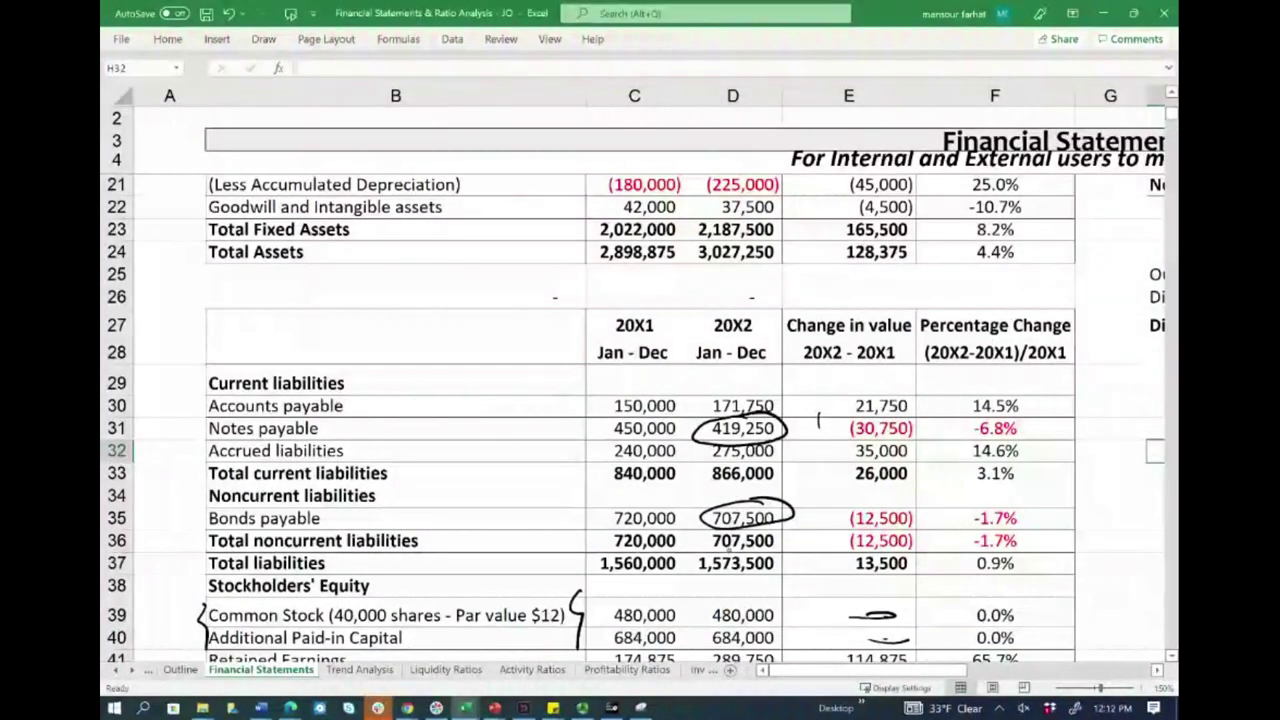
left_click_drag(778, 440, 798, 514)
Write the rounded total of notes and bonds payable in ink, multiplied by 6%, with a line underneath
left_click_drag(826, 368, 830, 390)
mouse_move(847, 364)
left_mouse_down()
mouse_move(849, 382)
mouse_move(864, 365)
mouse_move(896, 378)
left_mouse_up()
left_click_drag(914, 356, 926, 368)
left_click_drag(946, 350, 932, 360)
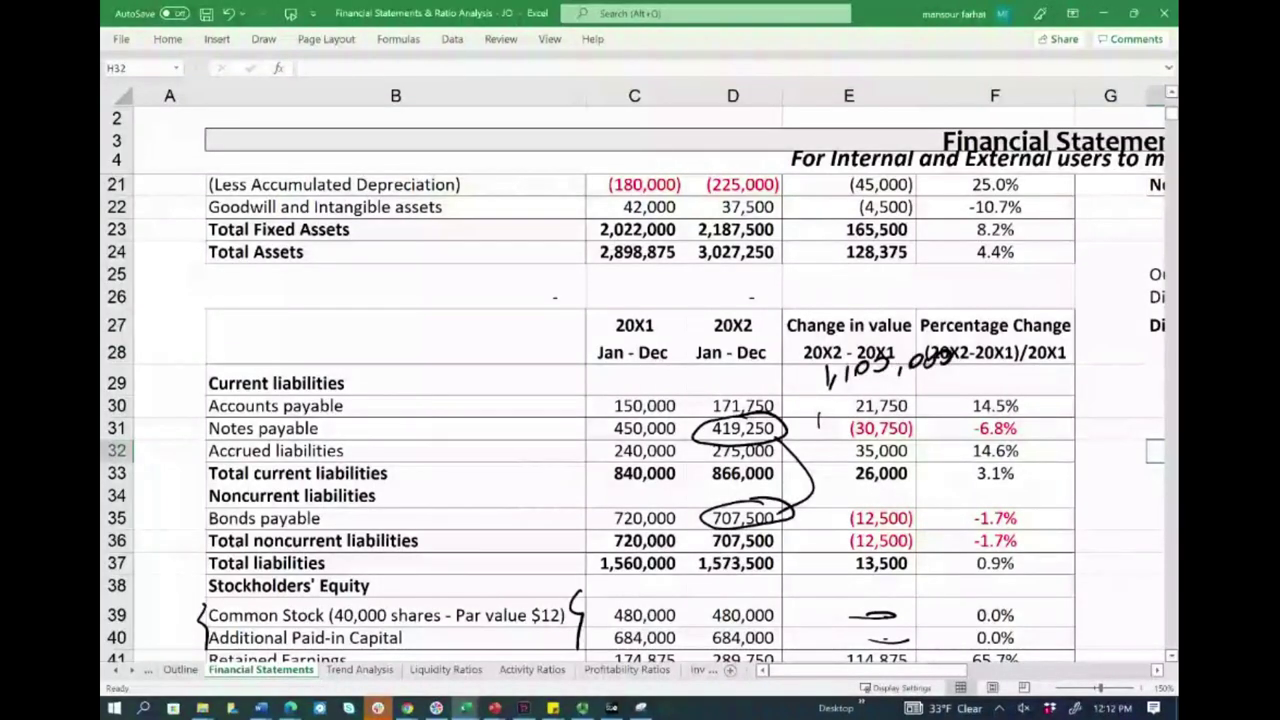
left_click_drag(910, 386, 926, 404)
left_click_drag(924, 384, 910, 406)
left_click_drag(952, 368, 944, 400)
mouse_move(976, 372)
left_mouse_down()
mouse_move(970, 396)
mouse_move(994, 398)
left_mouse_up()
Return to the income statement and undo the circles around both years' Interest expense
left_click(1157, 670)
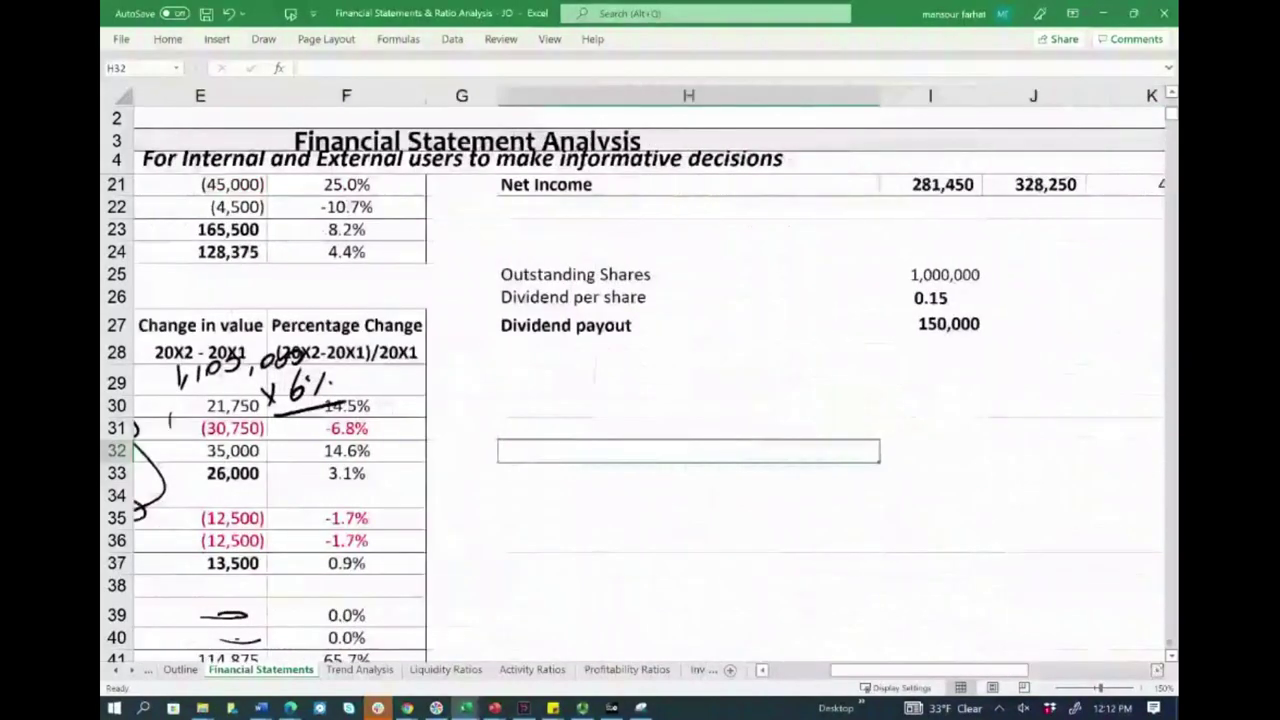
scroll(640, 400, "up", 5)
left_click_drag(1020, 670, 1063, 668)
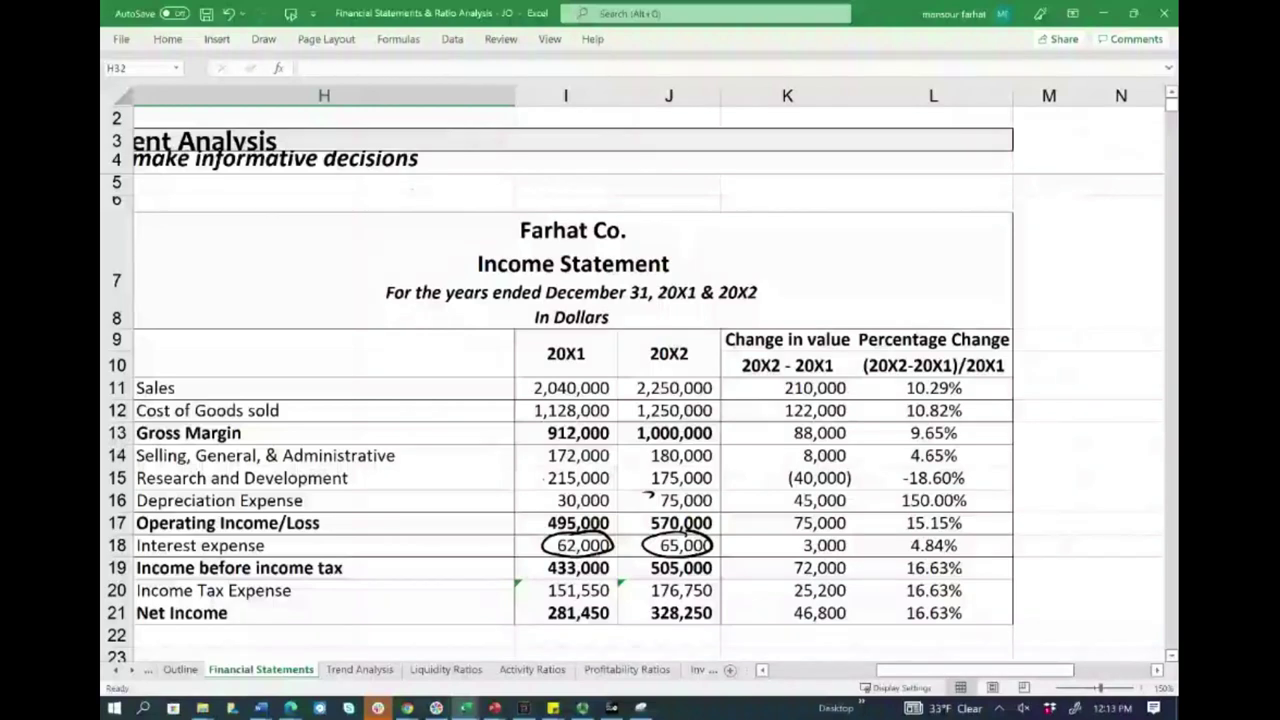
key("ctrl+z")
key("ctrl+z")
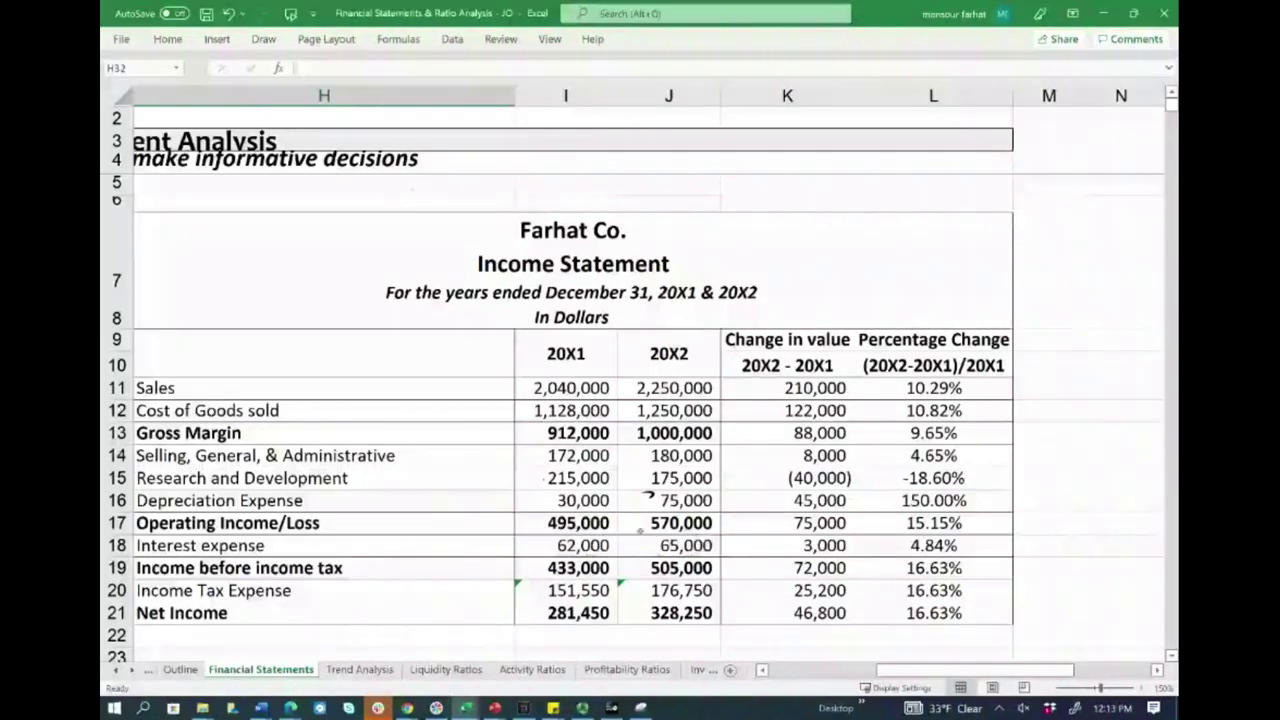
Write 10% in ink above the income statement, point an arrow at the 20X1 Interest expense, and erase the percentage
left_click_drag(819, 188, 814, 212)
left_click_drag(838, 189, 852, 208)
left_click_drag(856, 188, 857, 190)
left_click_drag(864, 210, 865, 212)
left_click_drag(521, 541, 543, 541)
left_click_drag(535, 535, 536, 547)
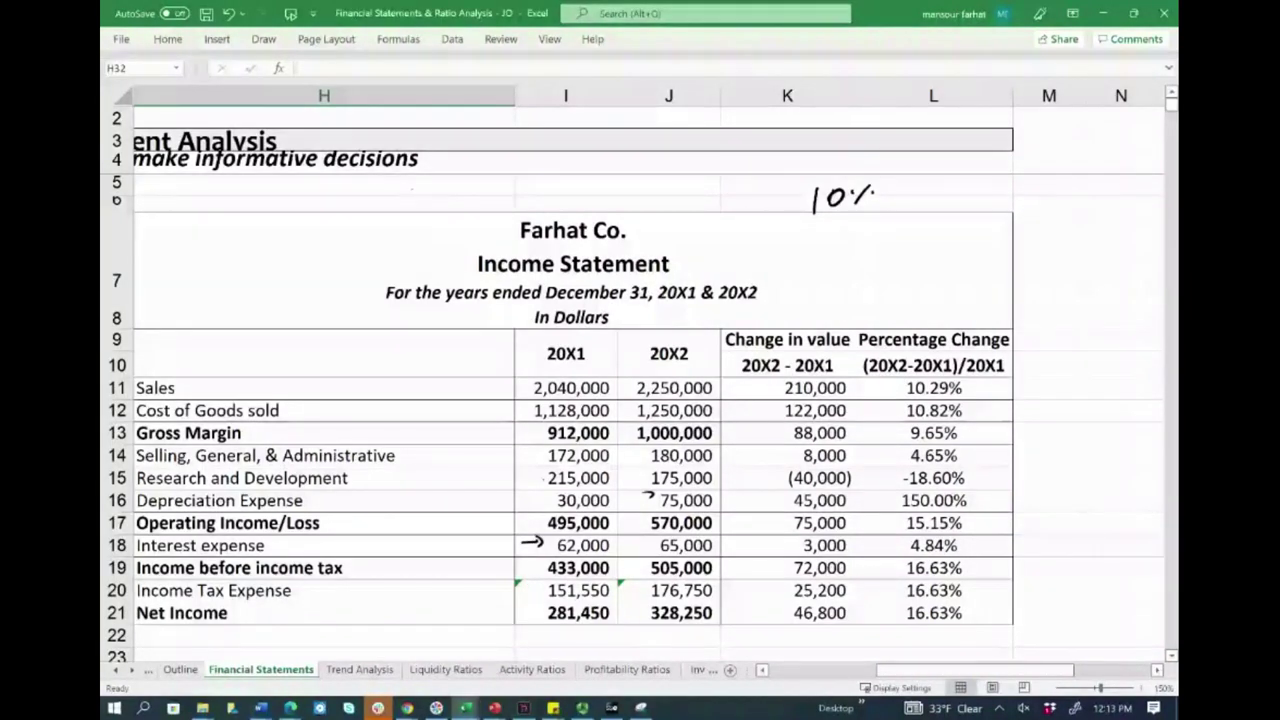
left_click_drag(868, 192, 815, 222)
Point an ink arrow at the 20X1 Income before income tax and erase the arrows
left_click_drag(513, 564, 532, 566)
mouse_move(524, 560)
left_mouse_down()
mouse_move(530, 573)
mouse_move(524, 545)
left_mouse_up()
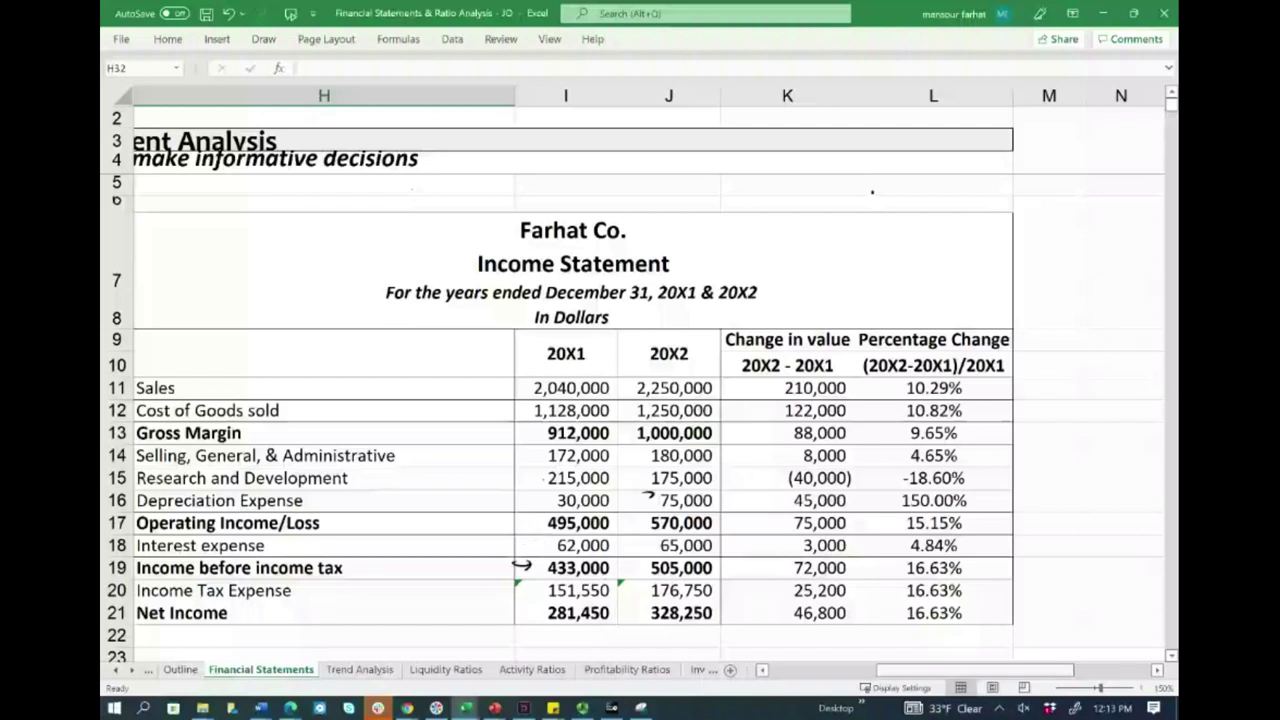
left_click(521, 567)
Note 21% in ink beside Income Tax Expense and set the 20X1 tax formula in I20 to =(I19*0.21)
mouse_move(320, 582)
left_mouse_down()
mouse_move(340, 596)
mouse_move(366, 588)
left_mouse_up()
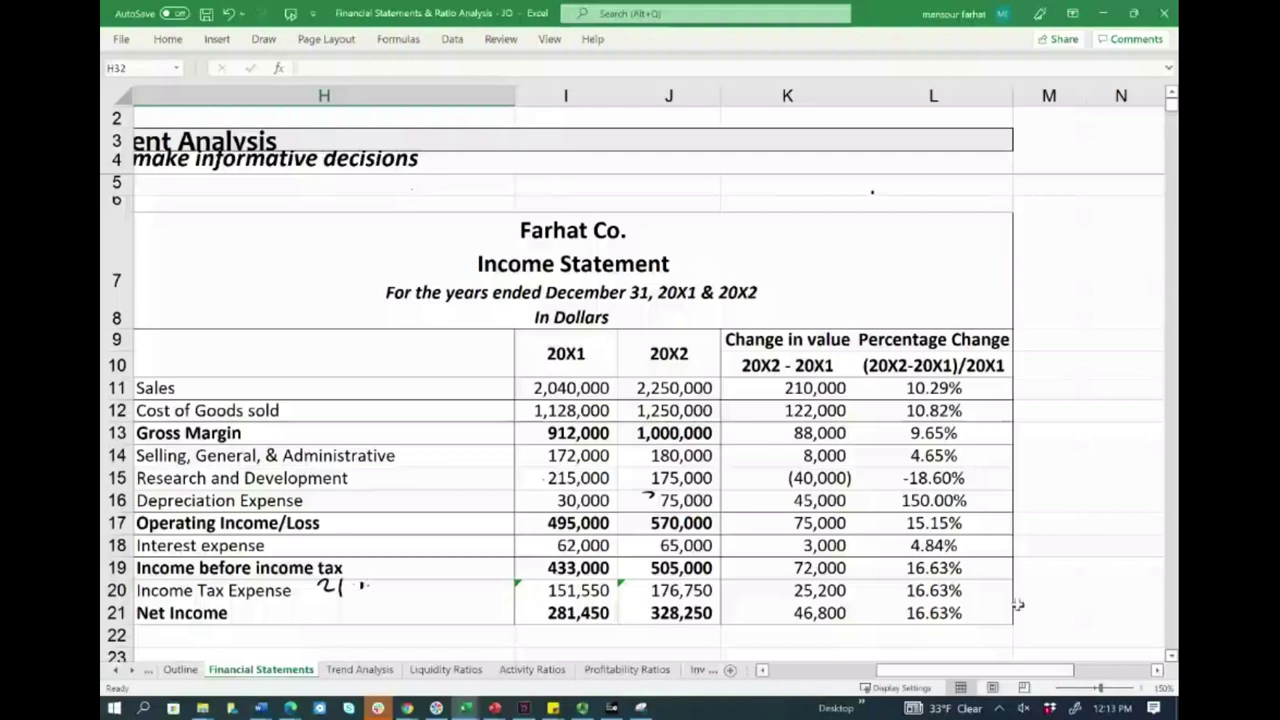
left_click(592, 590)
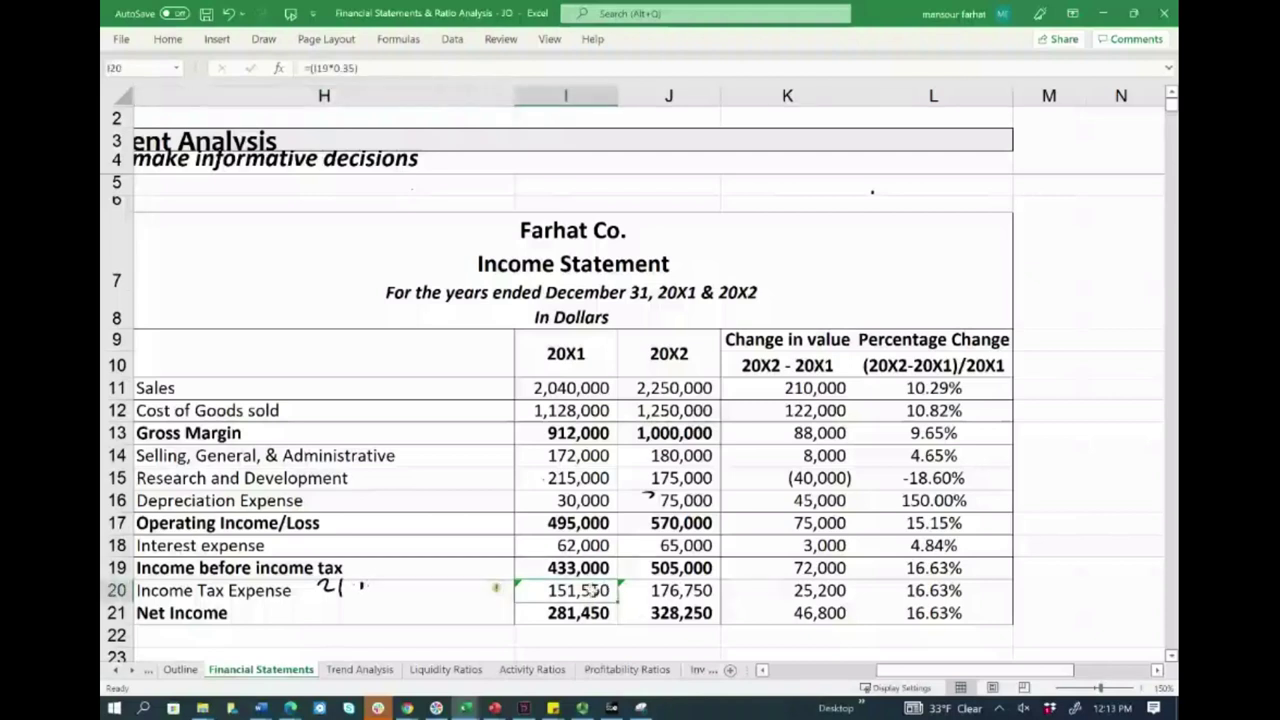
left_click(356, 68)
key("BackSpace")
key("BackSpace")
type("21")
key("Return")
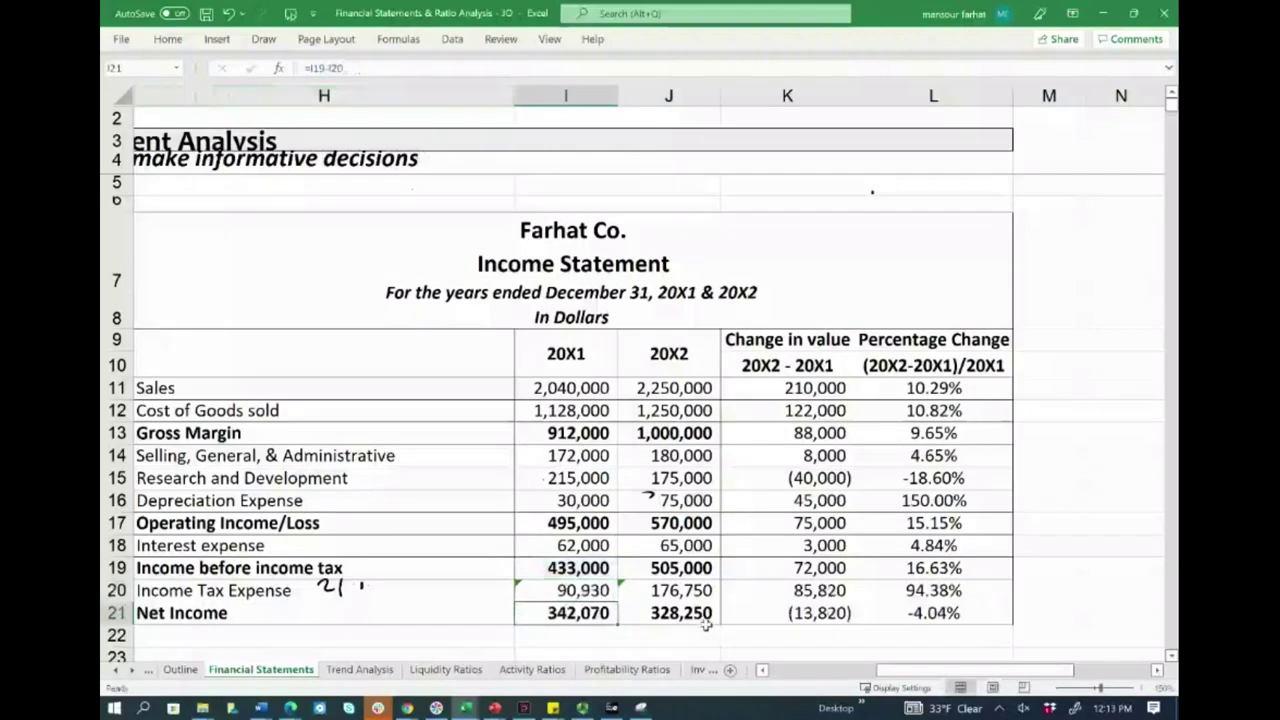
Change the tax rate in the 20X2 Income Tax Expense formula in J20 to 0.21
left_click(688, 592)
left_click(350, 68)
key("BackSpace")
key("BackSpace")
type("21")
key("Return")
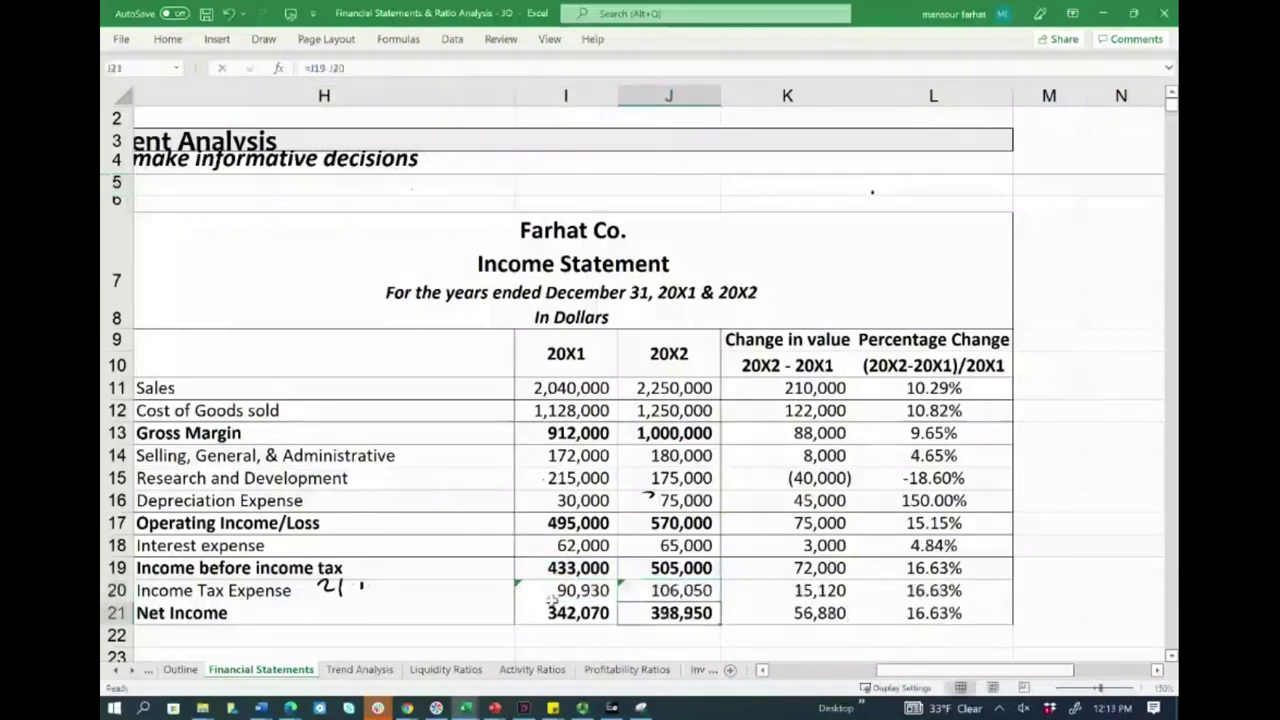
Examine the 20X1 Net Income and the formula behind the Net Income percentage change
scroll(600, 596, "down", 1)
left_click(579, 500)
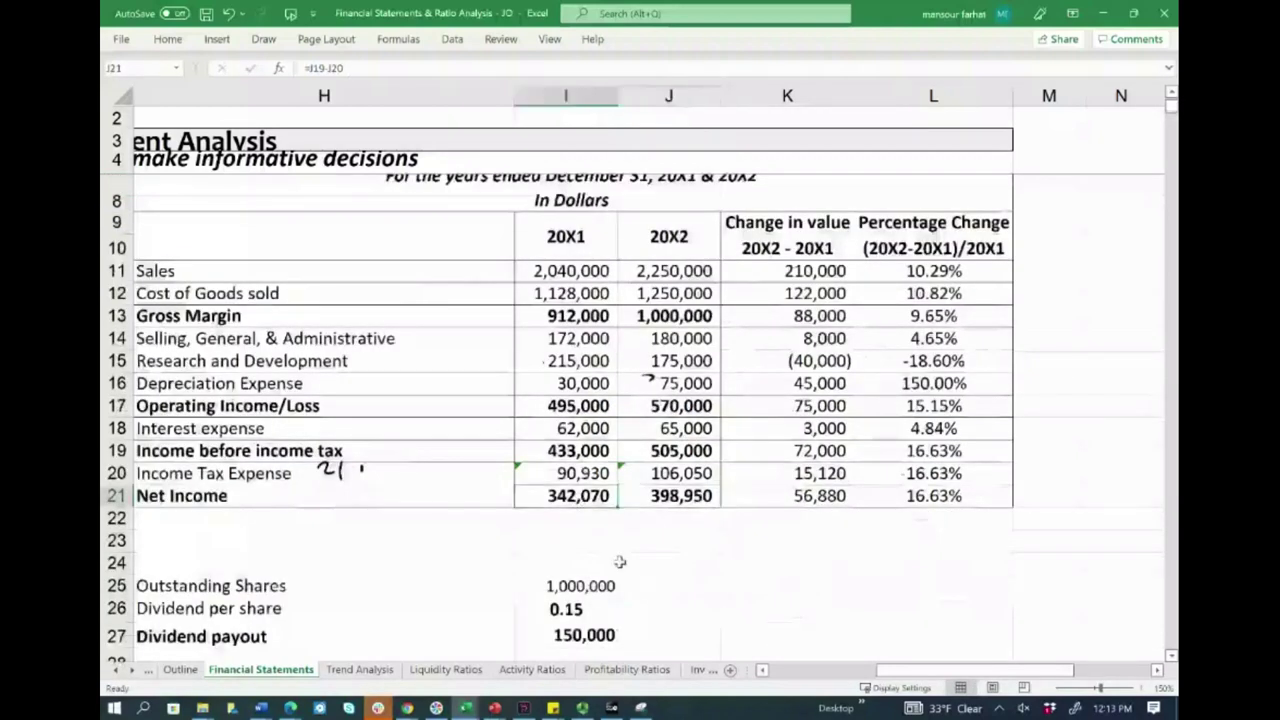
left_click(919, 497)
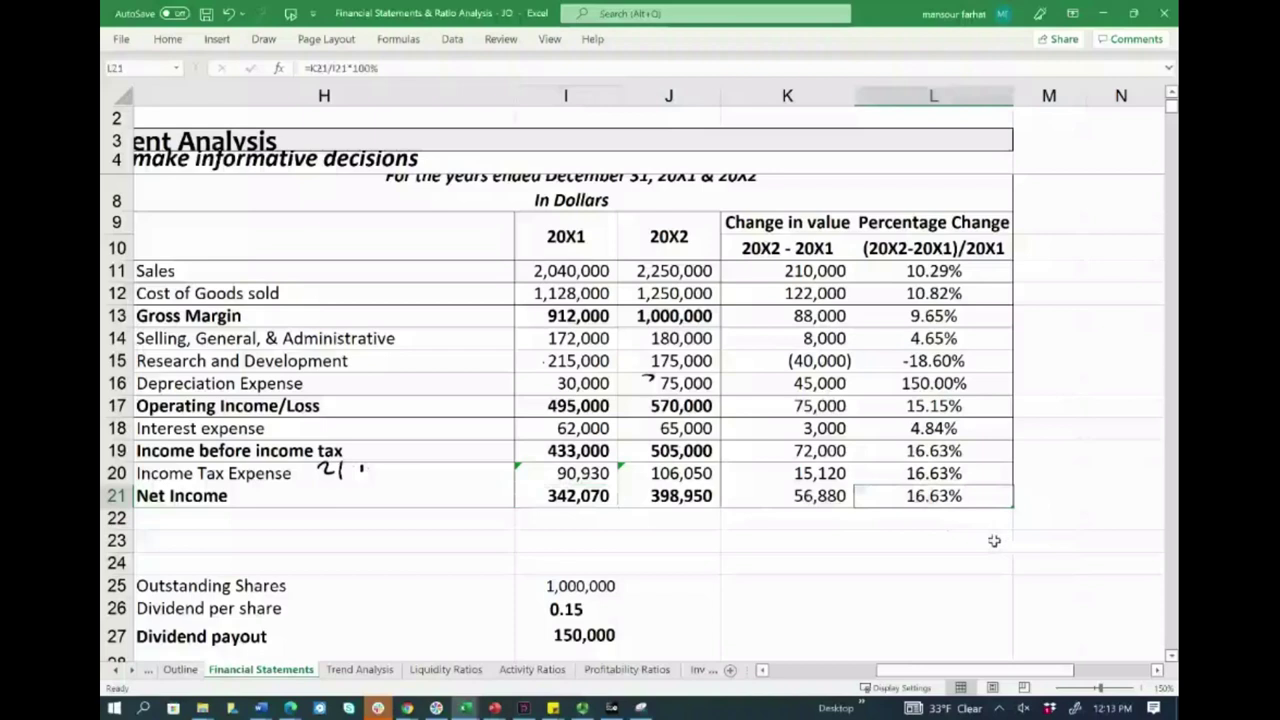
Circle the Sales, Net Income and Research and Development percentage changes in ink, undo the circles, and inspect the L21 formula
left_click_drag(946, 262, 901, 260)
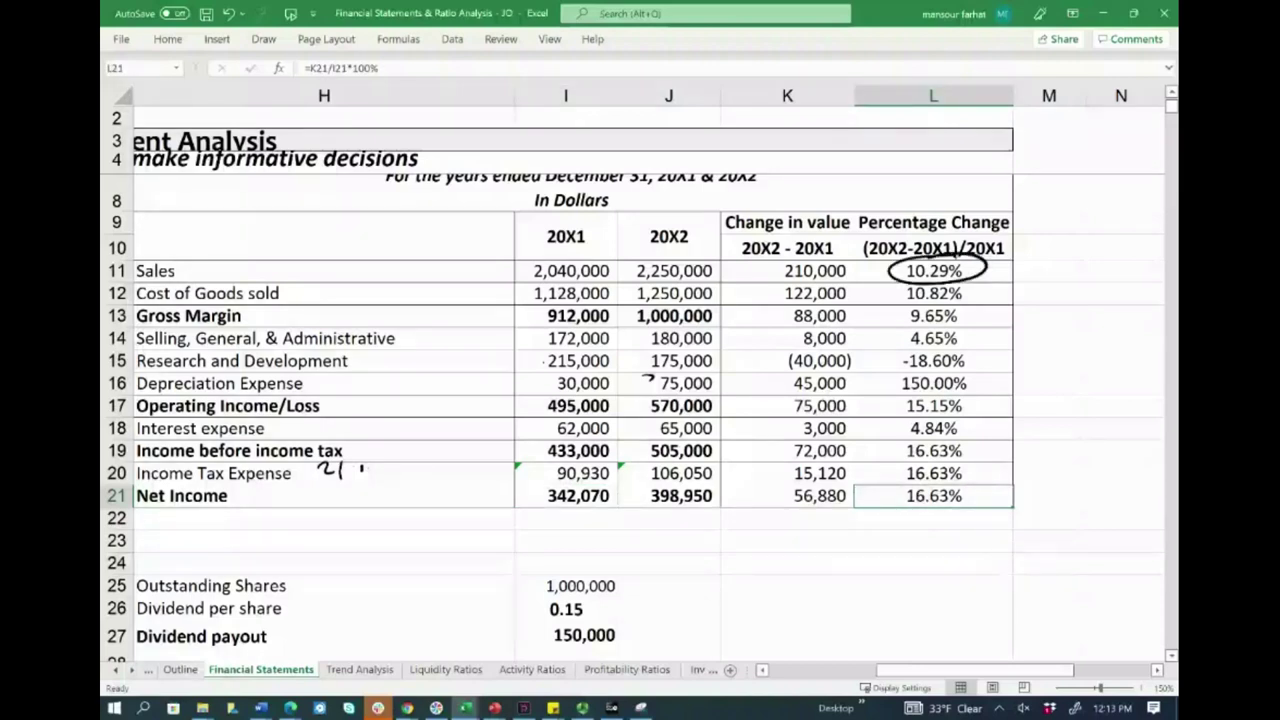
mouse_move(958, 486)
left_mouse_down()
mouse_move(898, 489)
mouse_move(955, 484)
left_mouse_up()
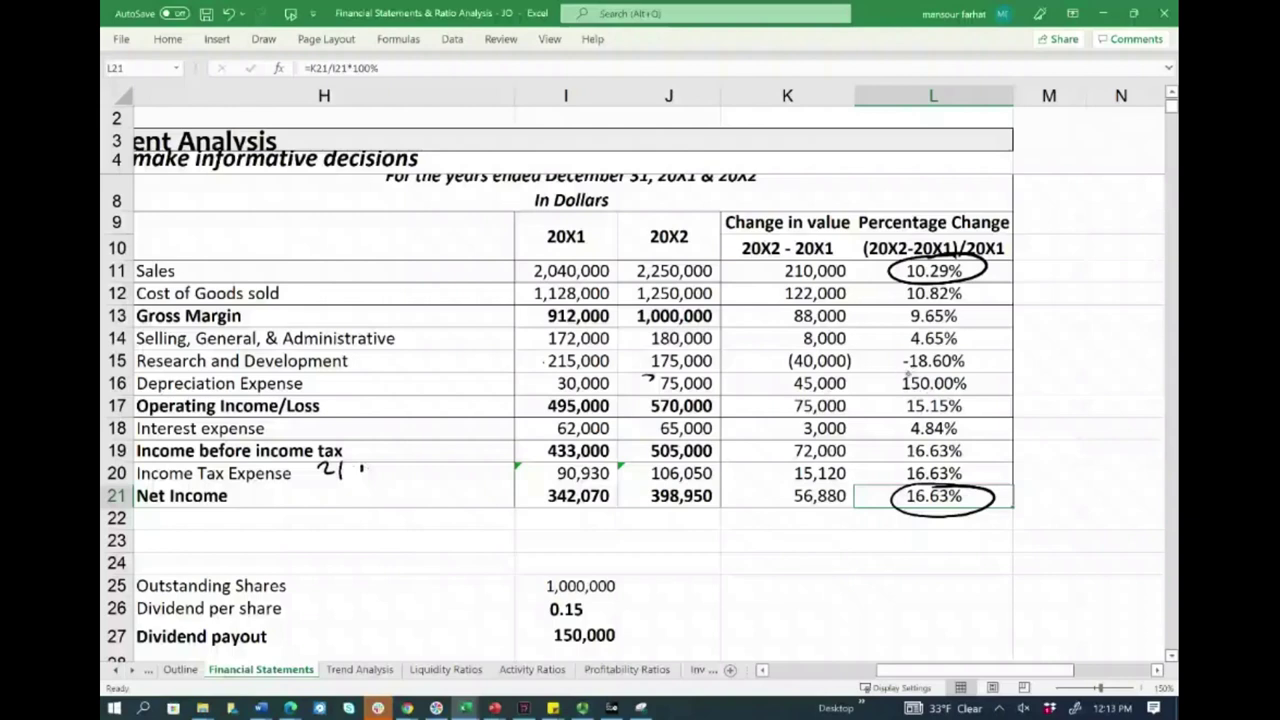
mouse_move(954, 352)
left_mouse_down()
mouse_move(926, 347)
mouse_move(962, 352)
left_mouse_up()
key("ctrl+z")
key("ctrl+z")
key("ctrl+z")
double_click(912, 495)
key("Escape")
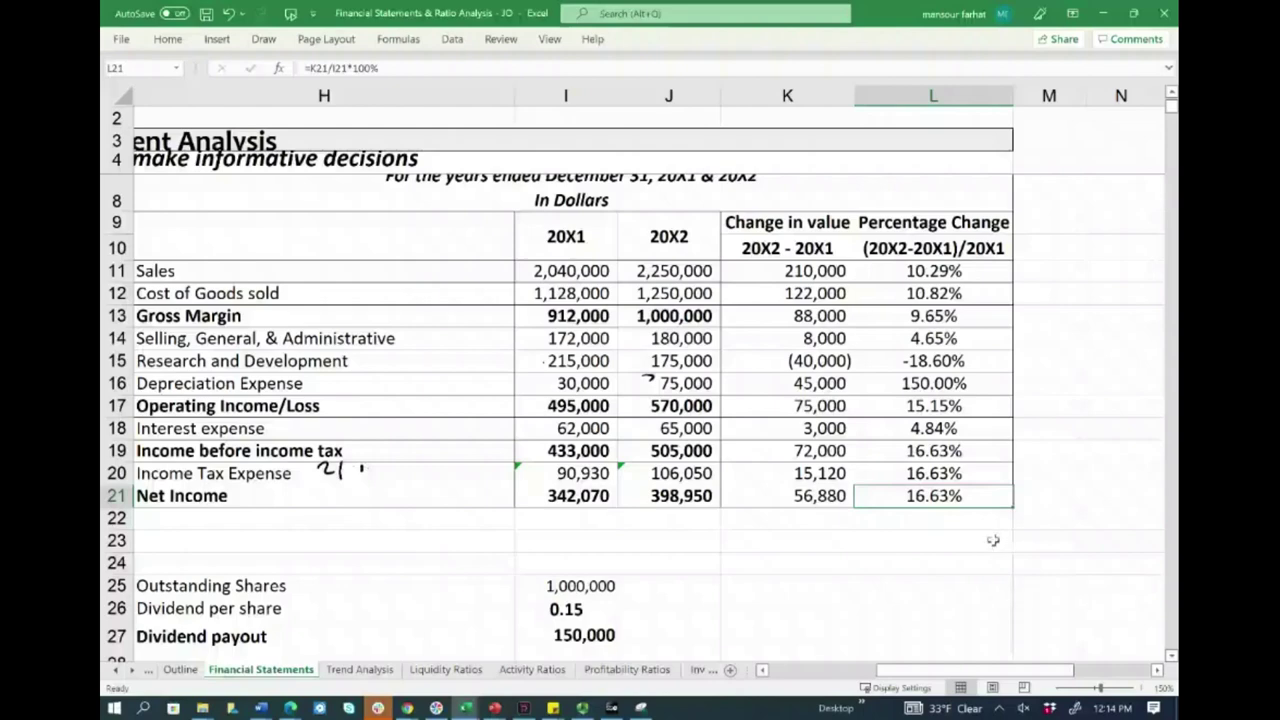
Locate the vertical-analysis Balance Sheet with the % of Assets column, starting at row 47
left_click_drag(966, 671, 847, 671)
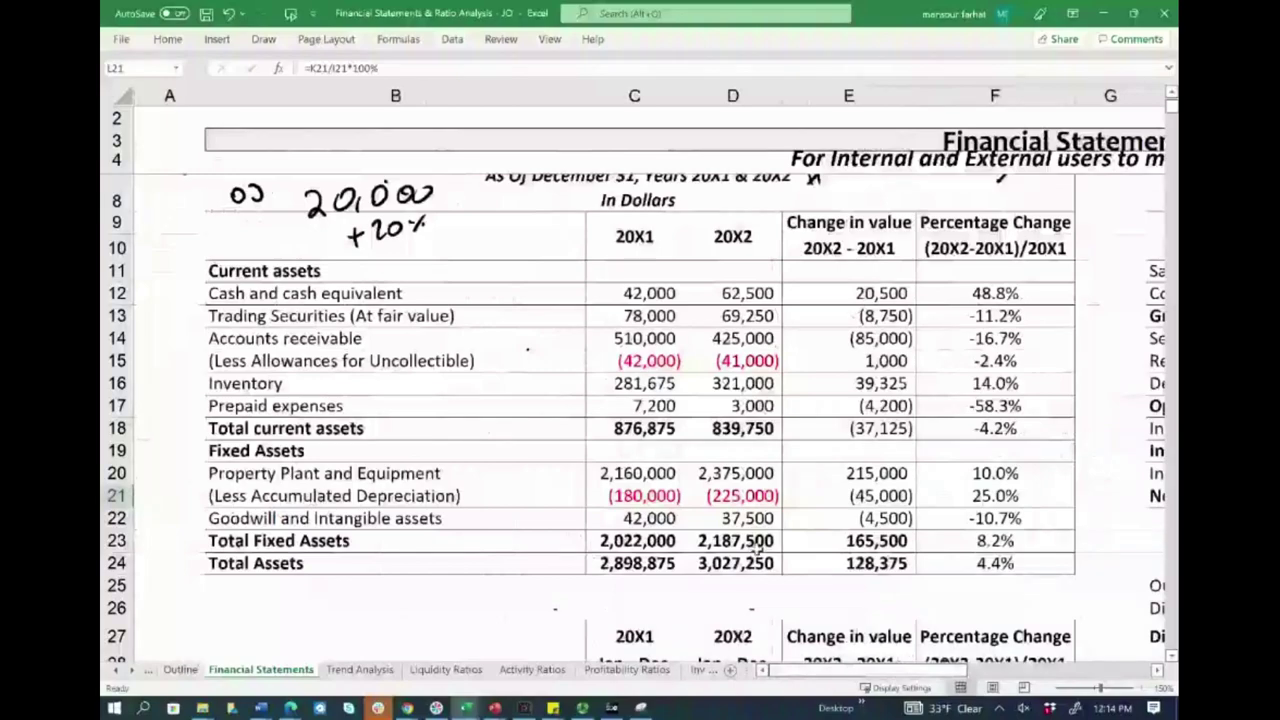
scroll(757, 540, "down", 2)
scroll(757, 540, "down", 7)
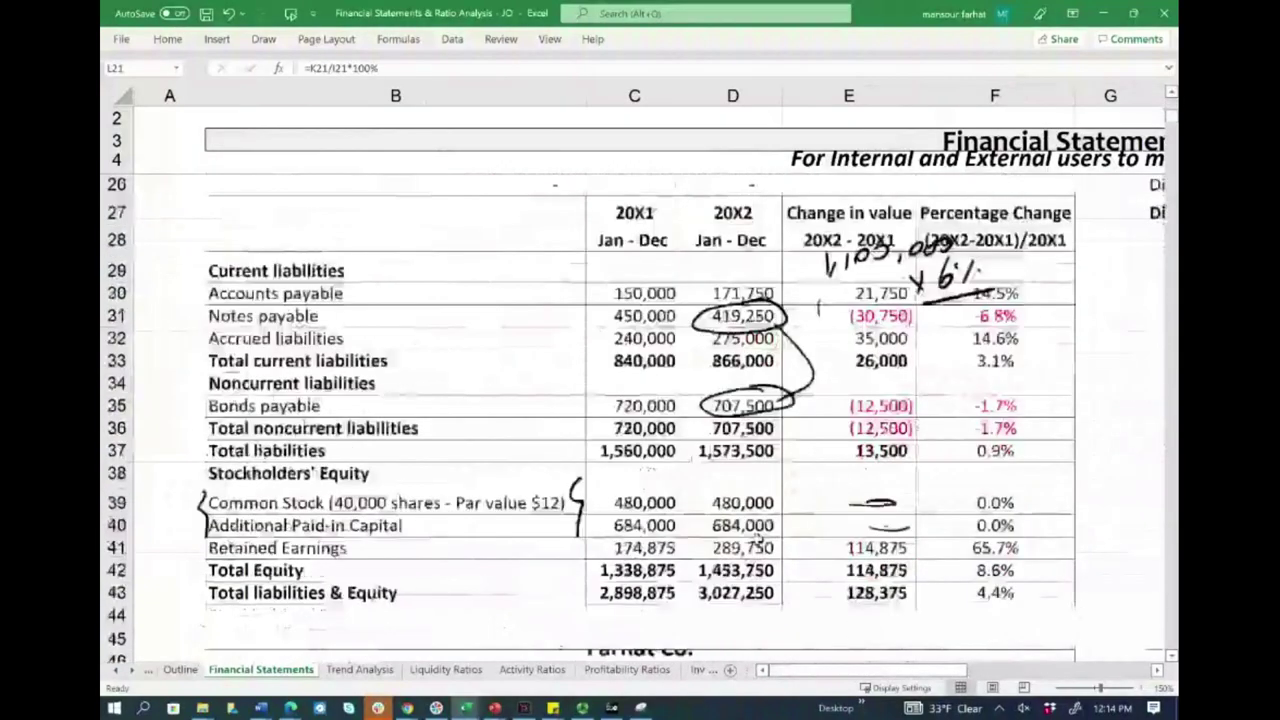
scroll(757, 540, "down", 4)
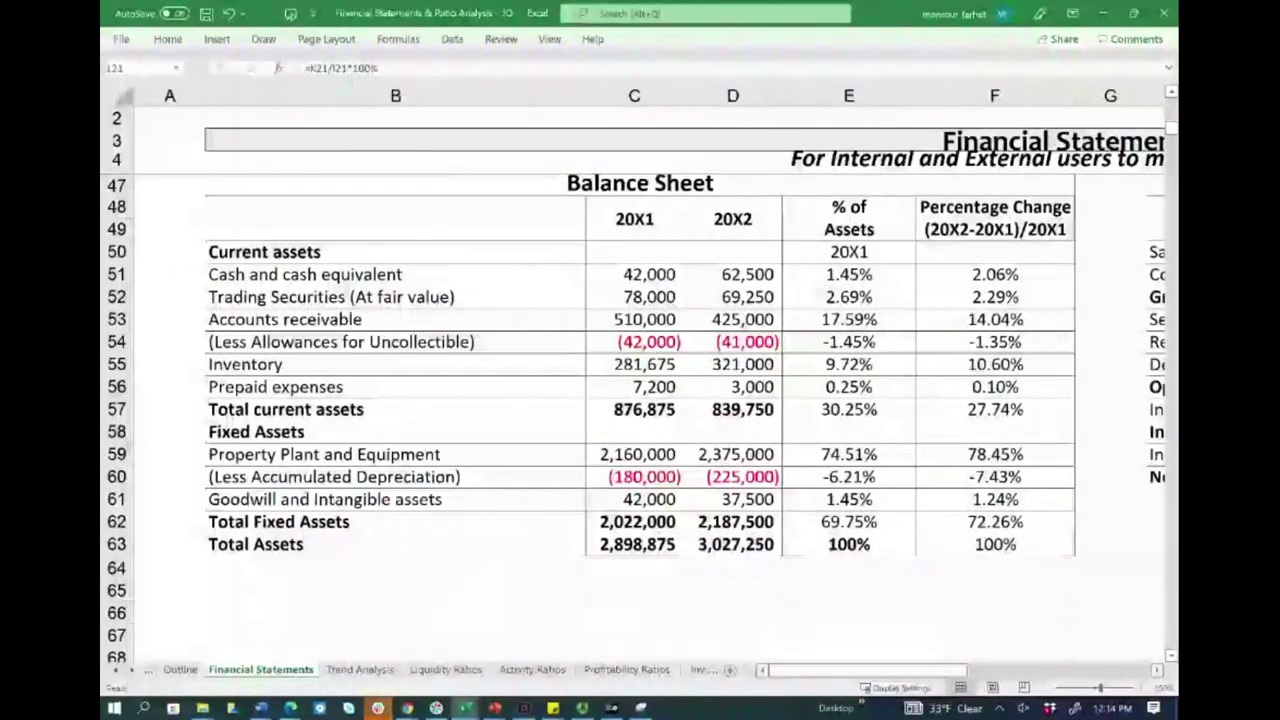
Try ink marks along the 20X1 asset values and across the Total Assets row, and undo them
mouse_move(592, 252)
left_mouse_down()
mouse_move(587, 496)
mouse_move(604, 497)
left_mouse_up()
key("e")
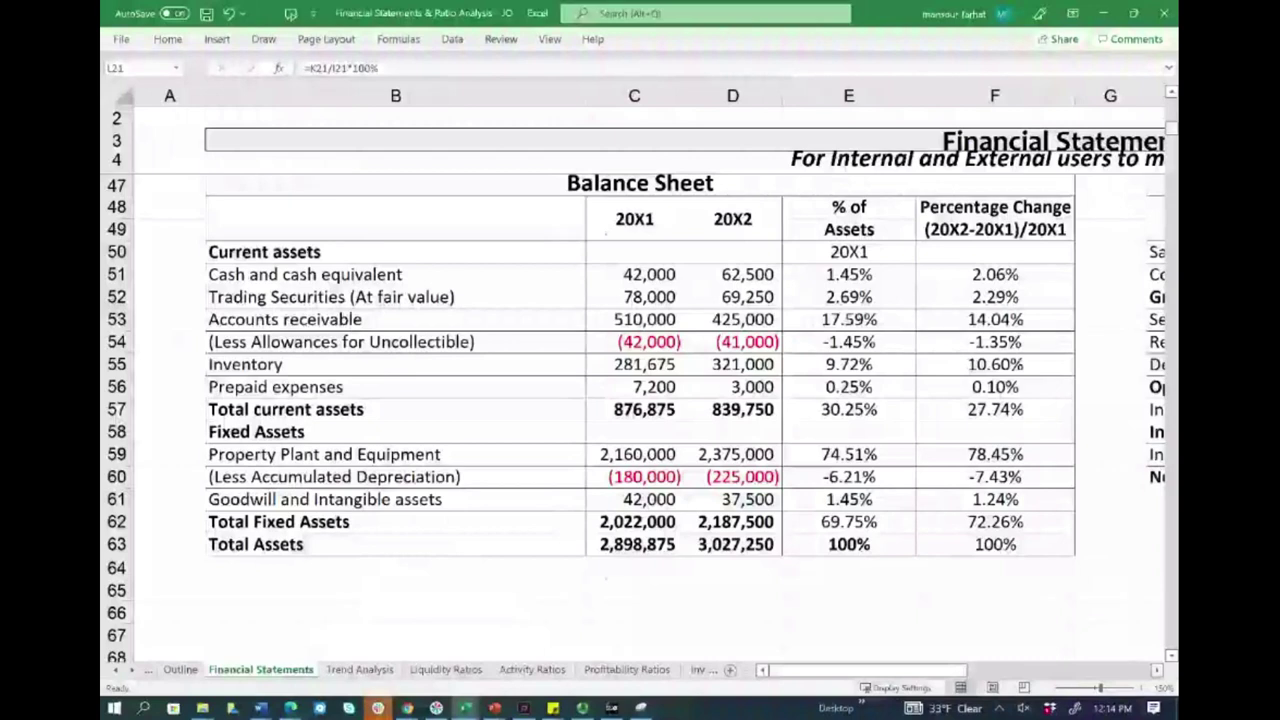
mouse_move(640, 529)
left_mouse_down()
mouse_move(597, 556)
mouse_move(662, 528)
mouse_move(688, 548)
mouse_move(740, 531)
left_mouse_up()
key("ctrl+z")
key("ctrl+z")
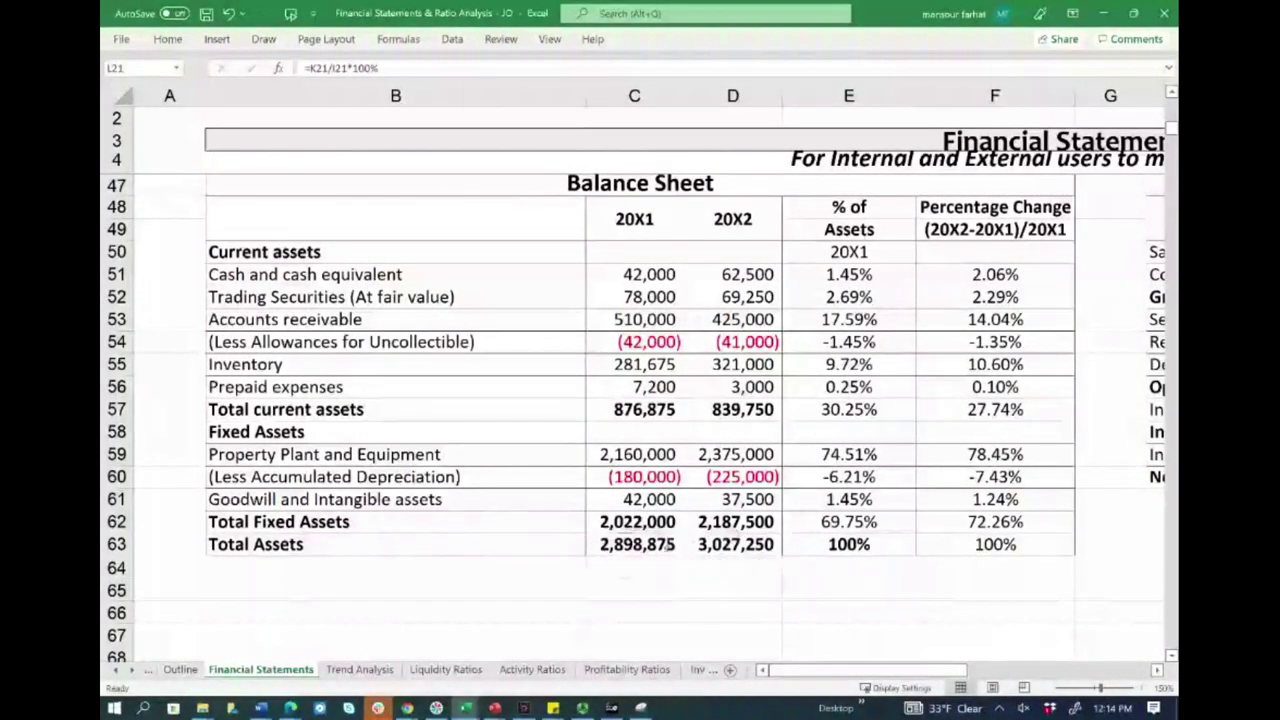
Circle the 20X1 and 20X2 cash values in ink with arrows to Total Assets, and note 2.9 and 3 M beneath the totals
mouse_move(640, 262)
left_mouse_down()
mouse_move(608, 268)
mouse_move(694, 272)
mouse_move(604, 284)
mouse_move(553, 528)
mouse_move(583, 545)
left_mouse_up()
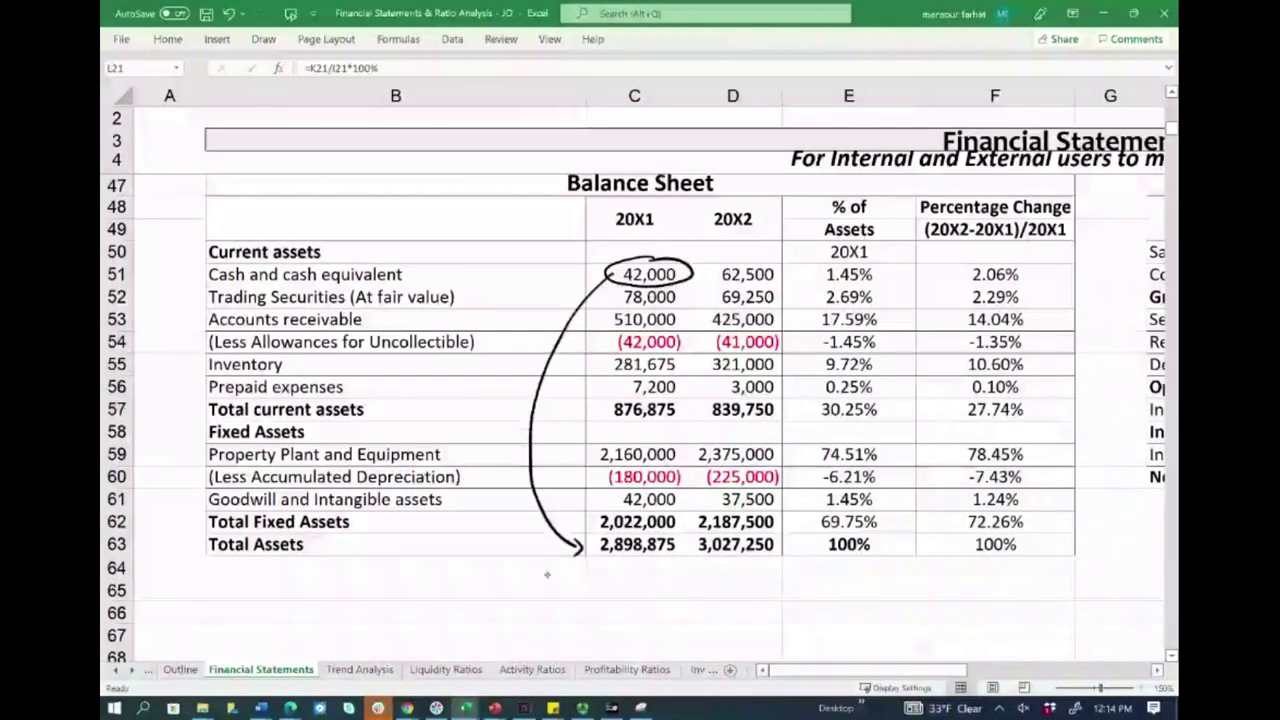
mouse_move(752, 256)
left_mouse_down()
mouse_move(745, 290)
mouse_move(775, 262)
mouse_move(800, 322)
mouse_move(786, 545)
mouse_move(800, 538)
left_mouse_up()
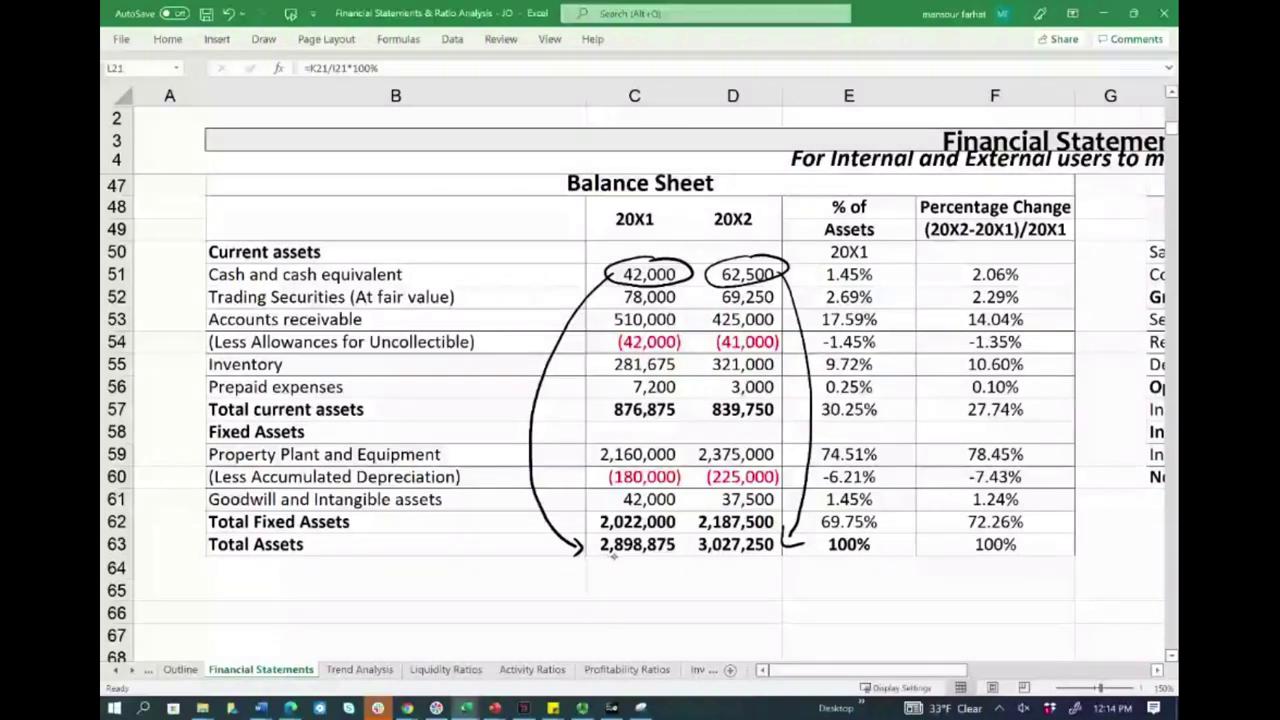
mouse_move(614, 562)
left_mouse_down()
mouse_move(646, 561)
mouse_move(613, 583)
mouse_move(634, 582)
left_mouse_up()
key("ctrl+z")
left_click(622, 580)
left_click(648, 579)
left_click_drag(707, 565, 706, 585)
mouse_move(736, 561)
left_mouse_down()
mouse_move(728, 579)
mouse_move(750, 579)
left_mouse_up()
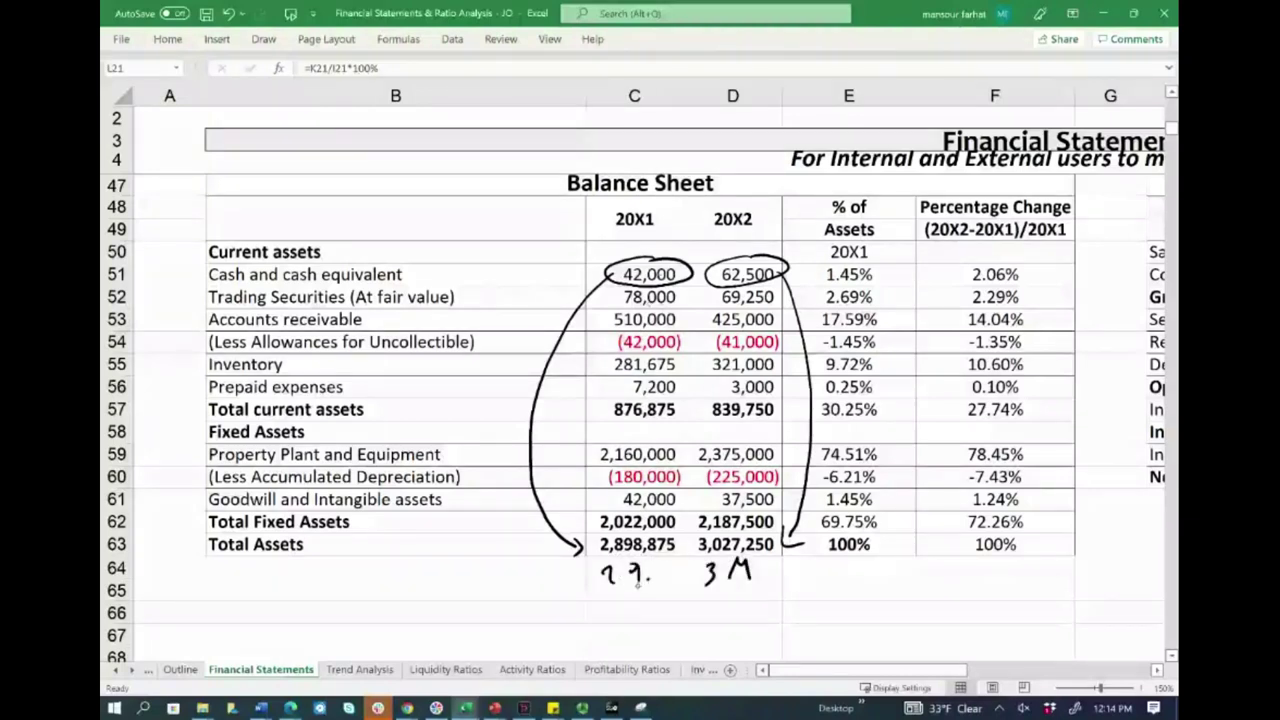
Circle the two cash percentages in ink, and erase these circles and the arrows leading to Total Assets
left_click_drag(852, 266, 860, 263)
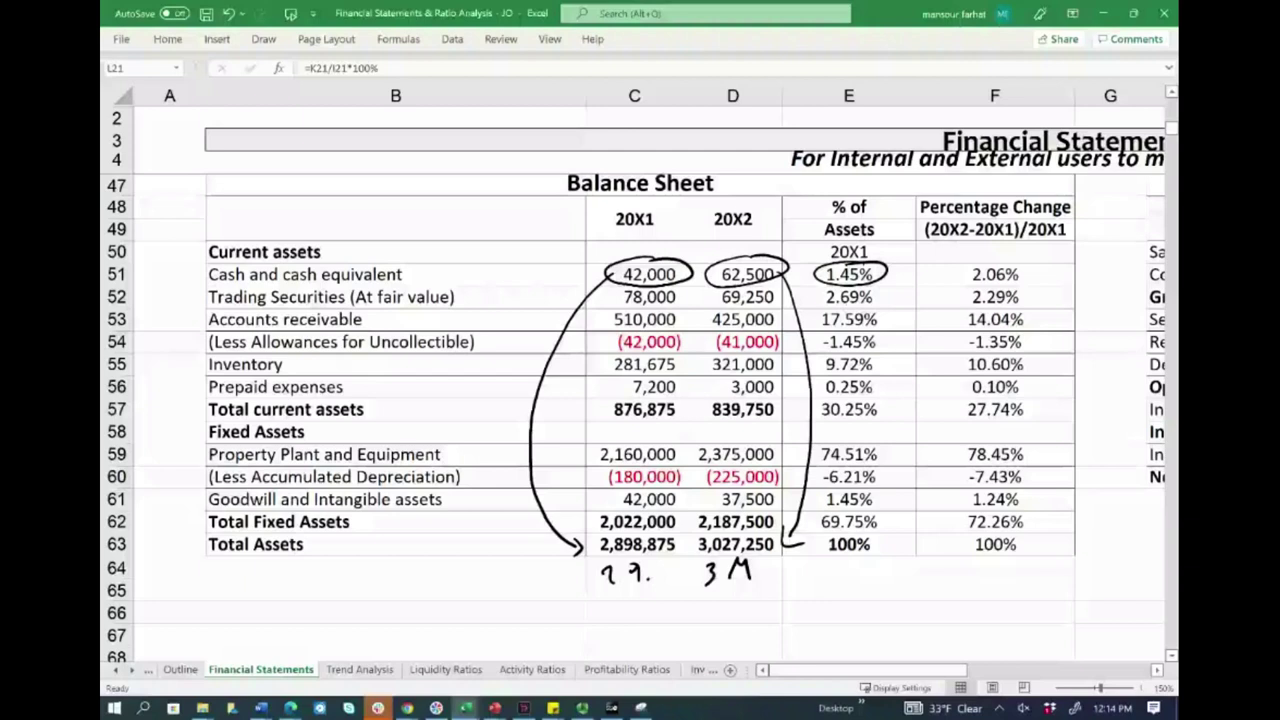
mouse_move(1005, 258)
left_mouse_down()
mouse_move(1030, 281)
mouse_move(1030, 257)
left_mouse_up()
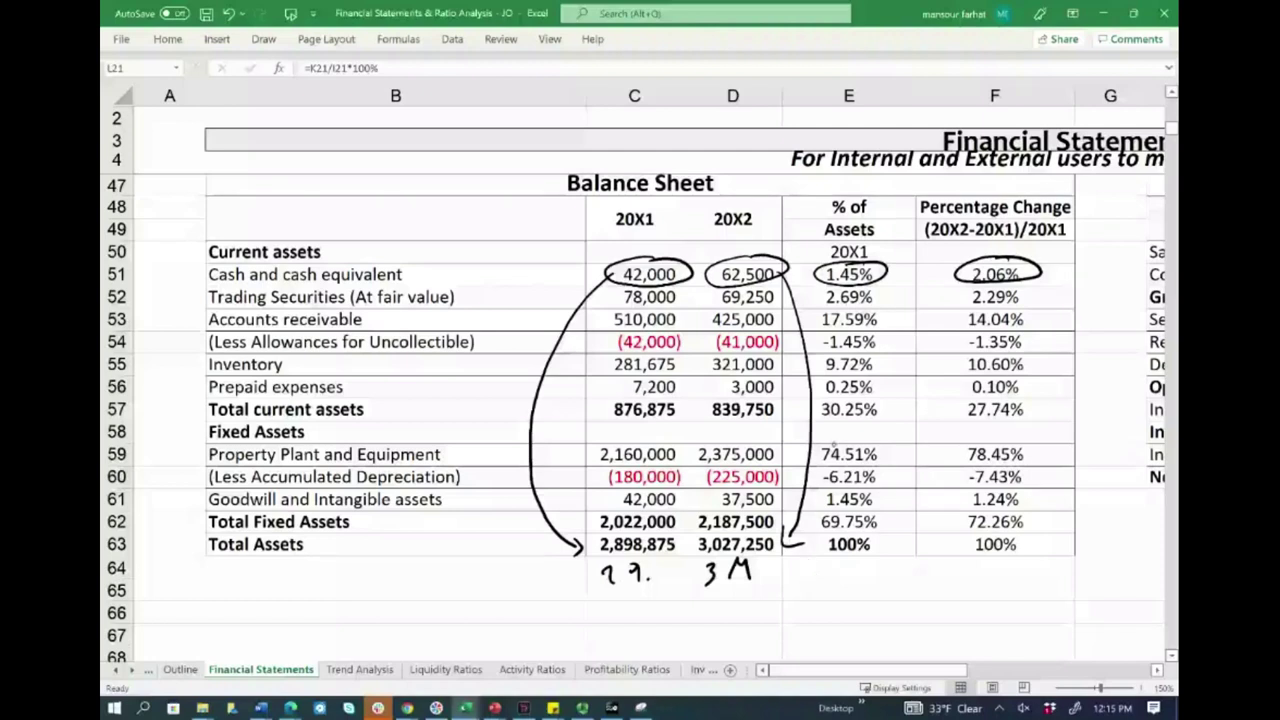
left_click_drag(795, 540, 812, 504)
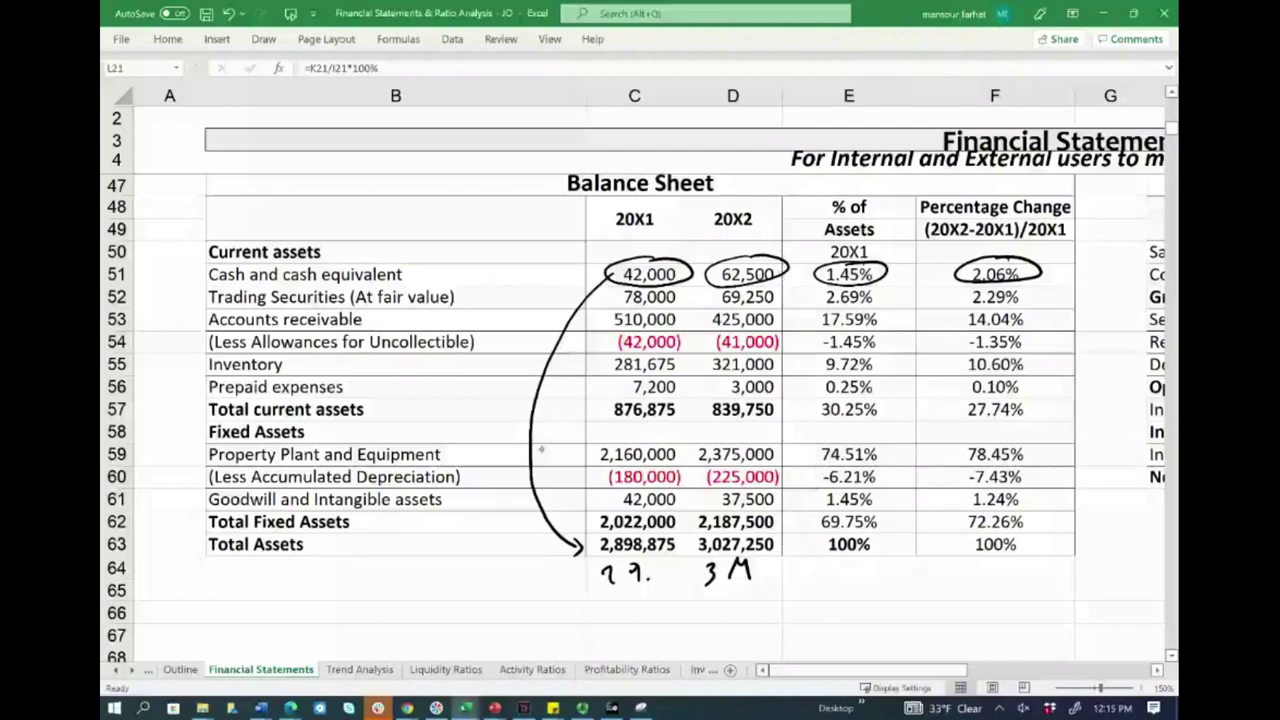
left_click_drag(541, 450, 531, 446)
mouse_move(862, 268)
left_mouse_down()
mouse_move(958, 252)
mouse_move(885, 270)
left_mouse_up()
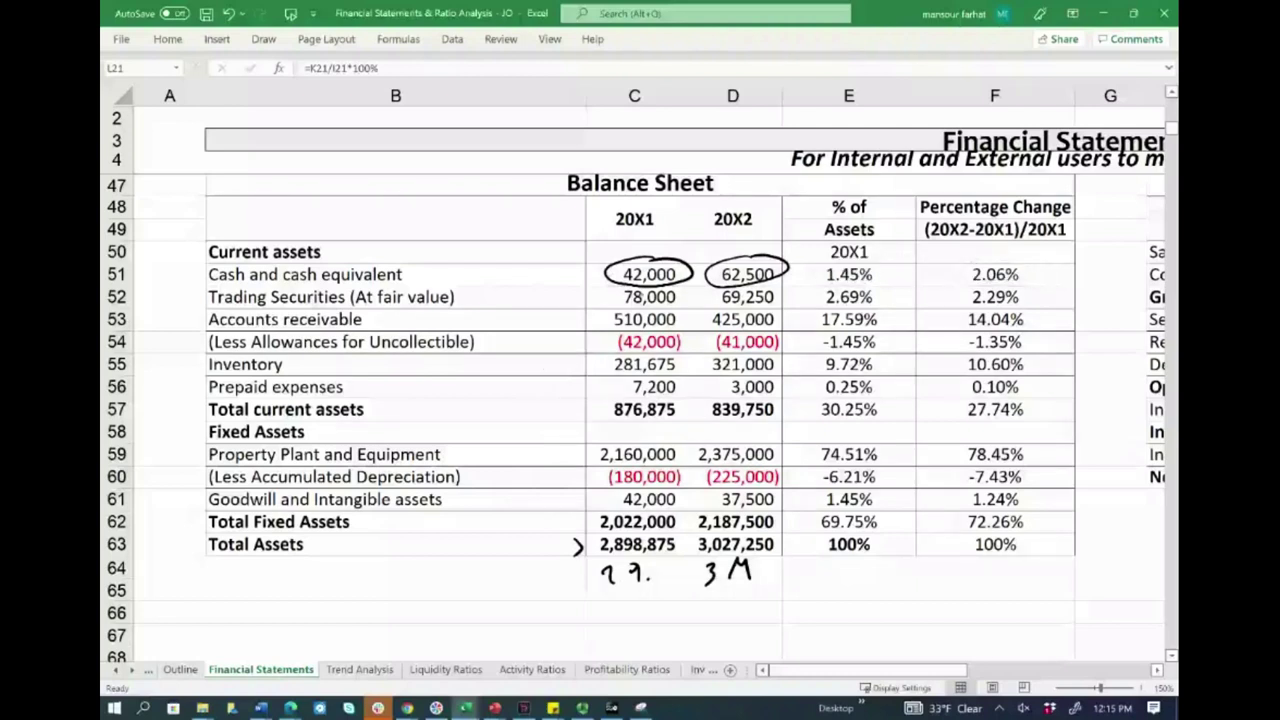
Circle the Trading Securities values and percentages in ink, and erase the circles in the cash and securities rows
mouse_move(640, 283)
left_mouse_down()
mouse_move(672, 306)
mouse_move(645, 281)
left_mouse_up()
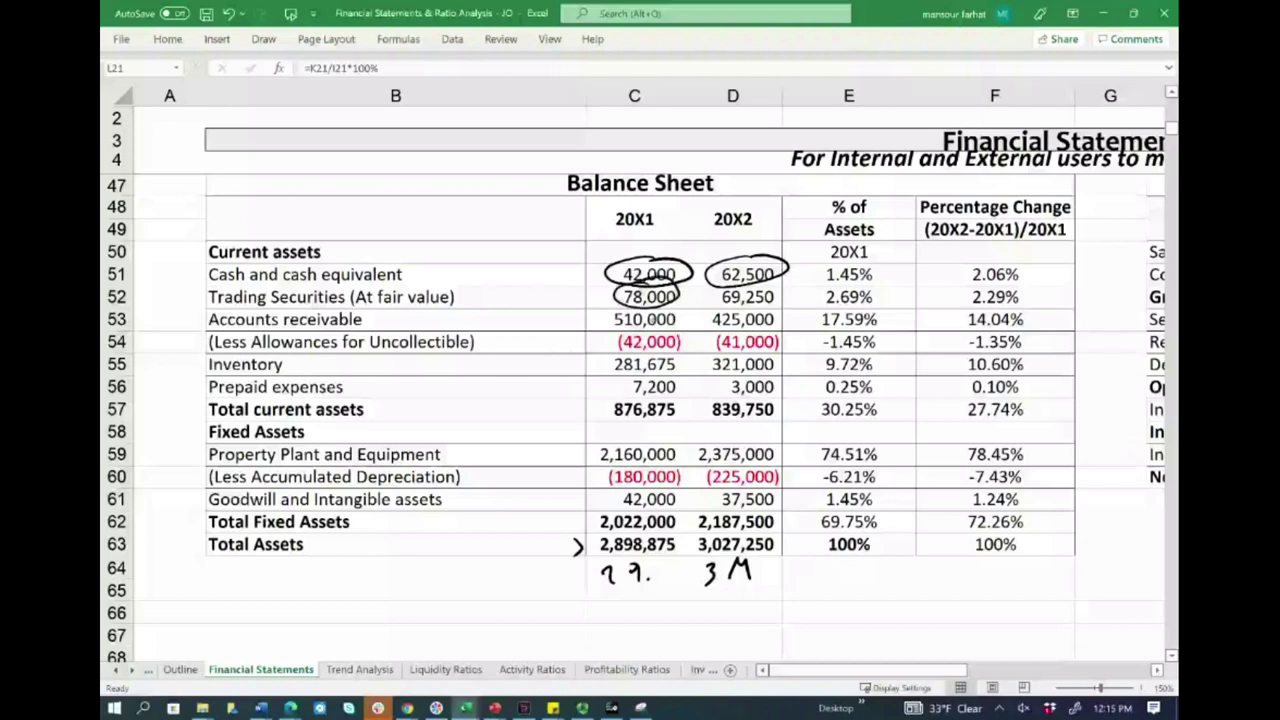
mouse_move(858, 288)
left_mouse_down()
mouse_move(812, 296)
mouse_move(870, 288)
left_mouse_up()
mouse_move(750, 288)
left_mouse_down()
mouse_move(712, 292)
mouse_move(748, 286)
left_mouse_up()
mouse_move(998, 287)
left_mouse_down()
mouse_move(1006, 306)
mouse_move(1002, 288)
mouse_move(890, 296)
mouse_move(722, 272)
mouse_move(630, 290)
left_mouse_up()
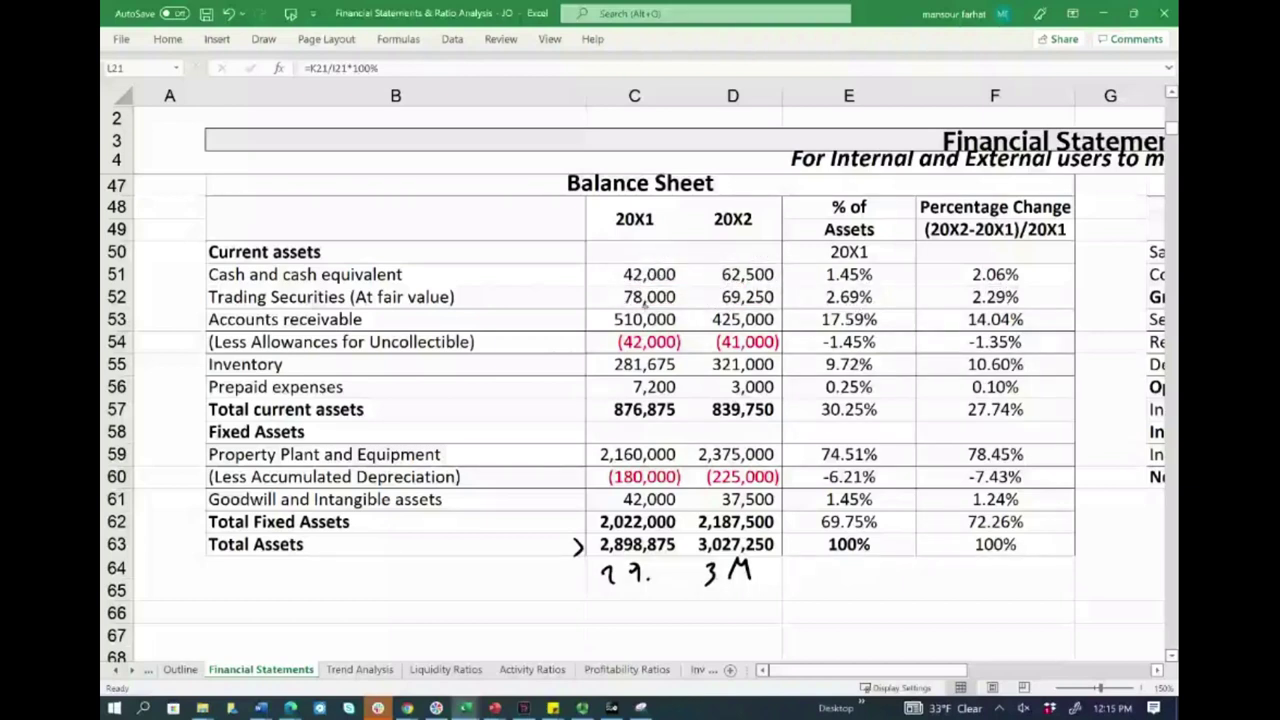
Circle both Accounts receivable values and percentages in ink, and draw an arrow from the 20X2 percentage up to the cash percentage
mouse_move(646, 310)
left_mouse_down()
mouse_move(608, 314)
mouse_move(694, 314)
mouse_move(606, 316)
left_mouse_up()
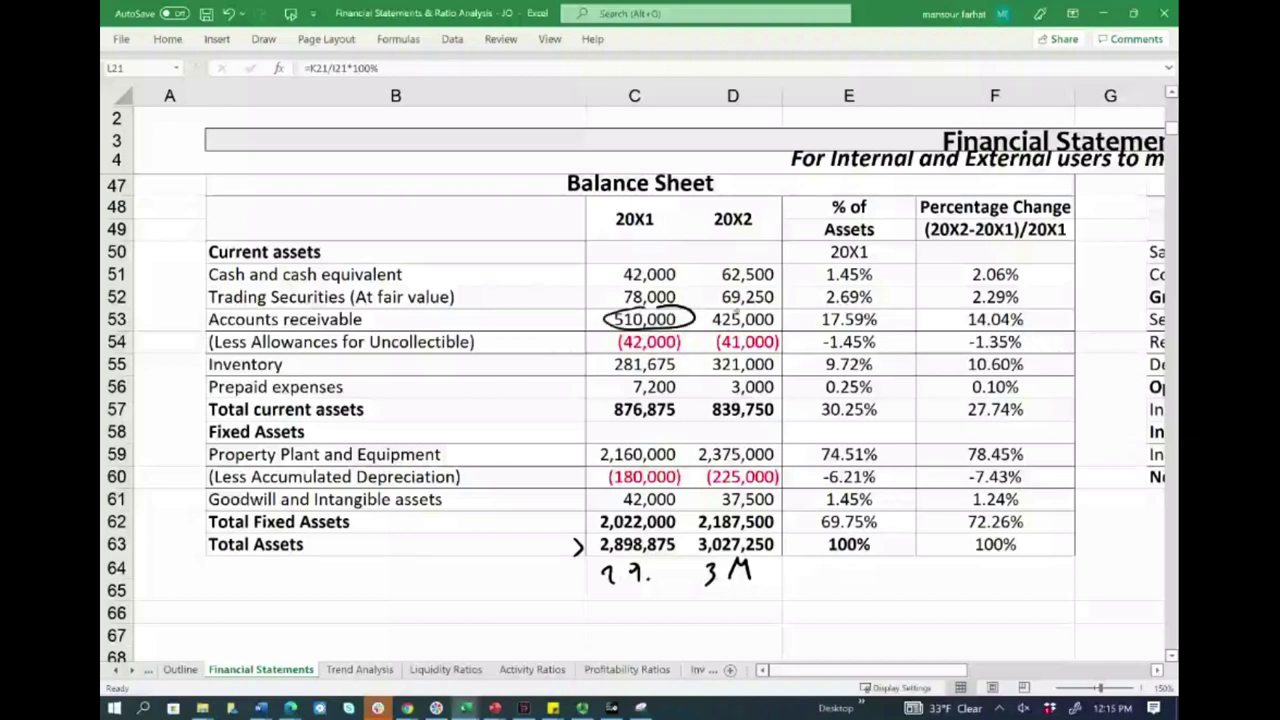
mouse_move(745, 306)
left_mouse_down()
mouse_move(740, 330)
mouse_move(748, 308)
left_mouse_up()
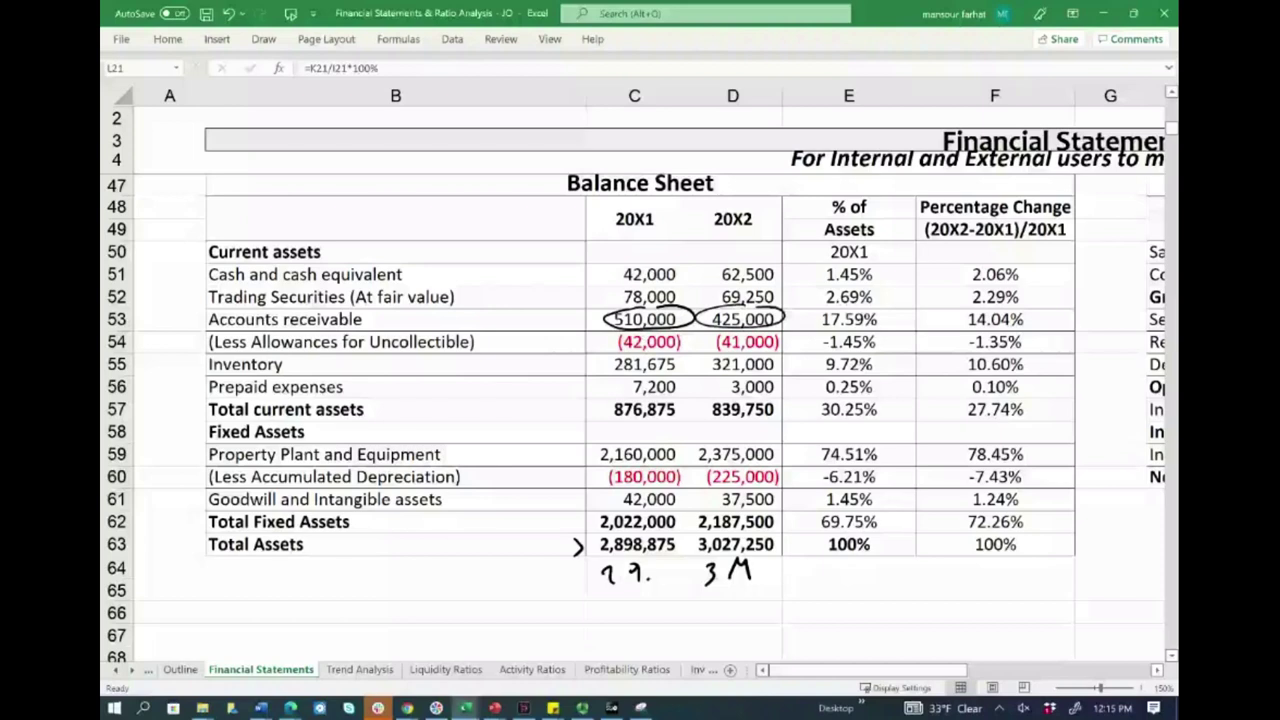
mouse_move(846, 306)
left_mouse_down()
mouse_move(886, 324)
mouse_move(836, 310)
left_mouse_up()
left_click_drag(990, 308, 992, 308)
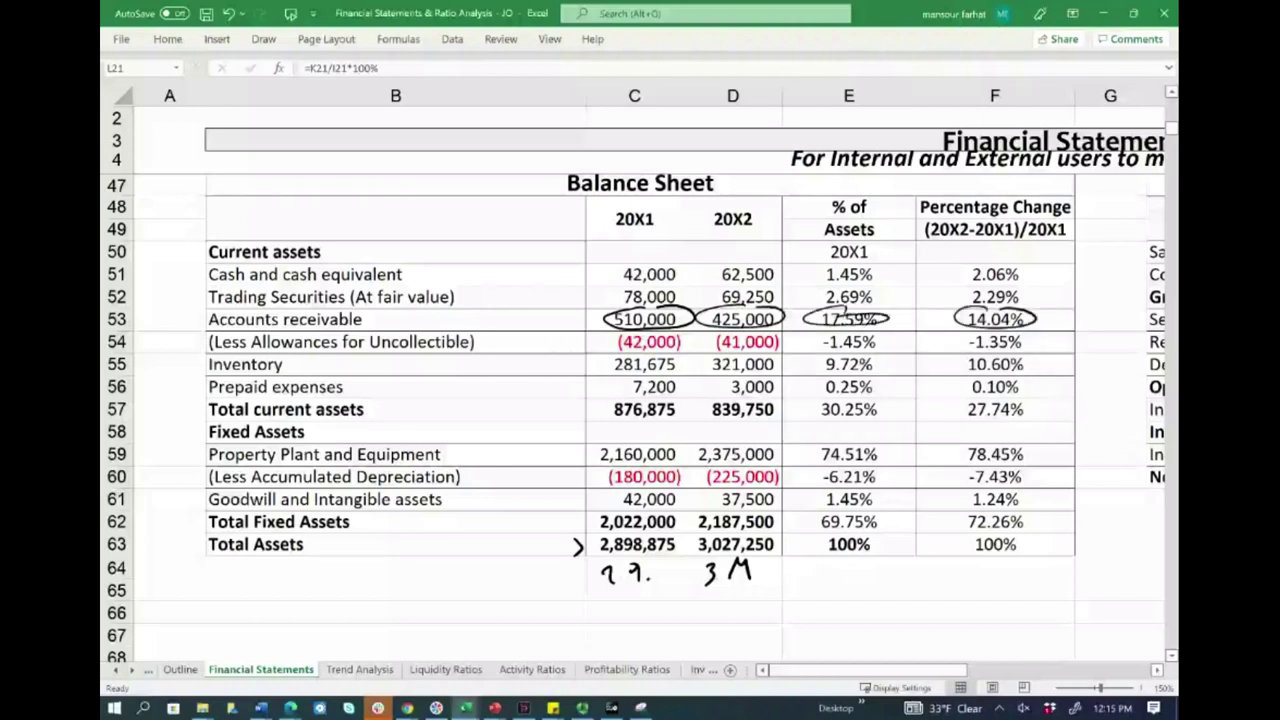
left_click_drag(1036, 322, 1010, 274)
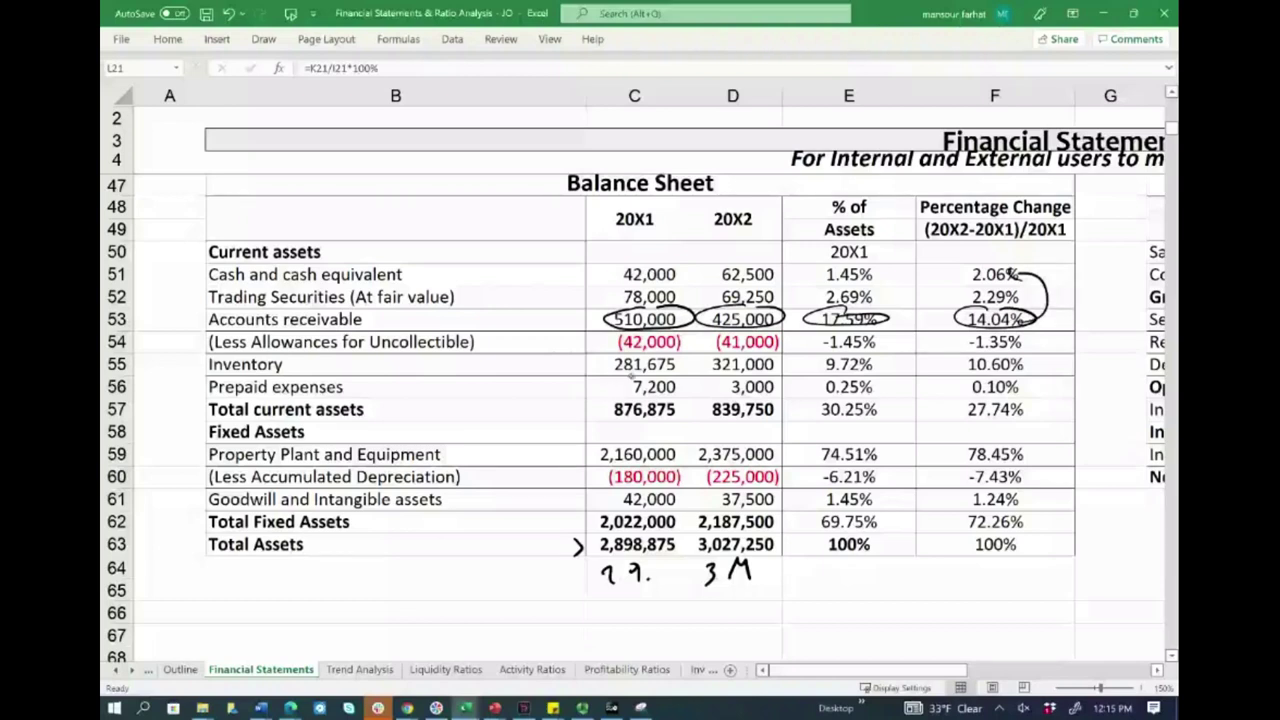
Mark the Inventory values and percentages in ink, and erase the marks
left_click_drag(610, 377, 776, 376)
mouse_move(862, 362)
left_mouse_down()
mouse_move(848, 358)
mouse_move(872, 369)
mouse_move(850, 350)
left_mouse_up()
mouse_move(1000, 353)
left_mouse_down()
mouse_move(978, 354)
mouse_move(1004, 356)
left_mouse_up()
left_click(747, 378)
left_click(655, 376)
left_click(978, 370)
left_click(876, 362)
Circle the Prepaid expenses percentages and strike through the row in ink, and undo these marks
left_click_drag(862, 377, 885, 381)
mouse_move(1004, 378)
left_mouse_down()
mouse_move(972, 380)
mouse_move(1038, 386)
left_mouse_up()
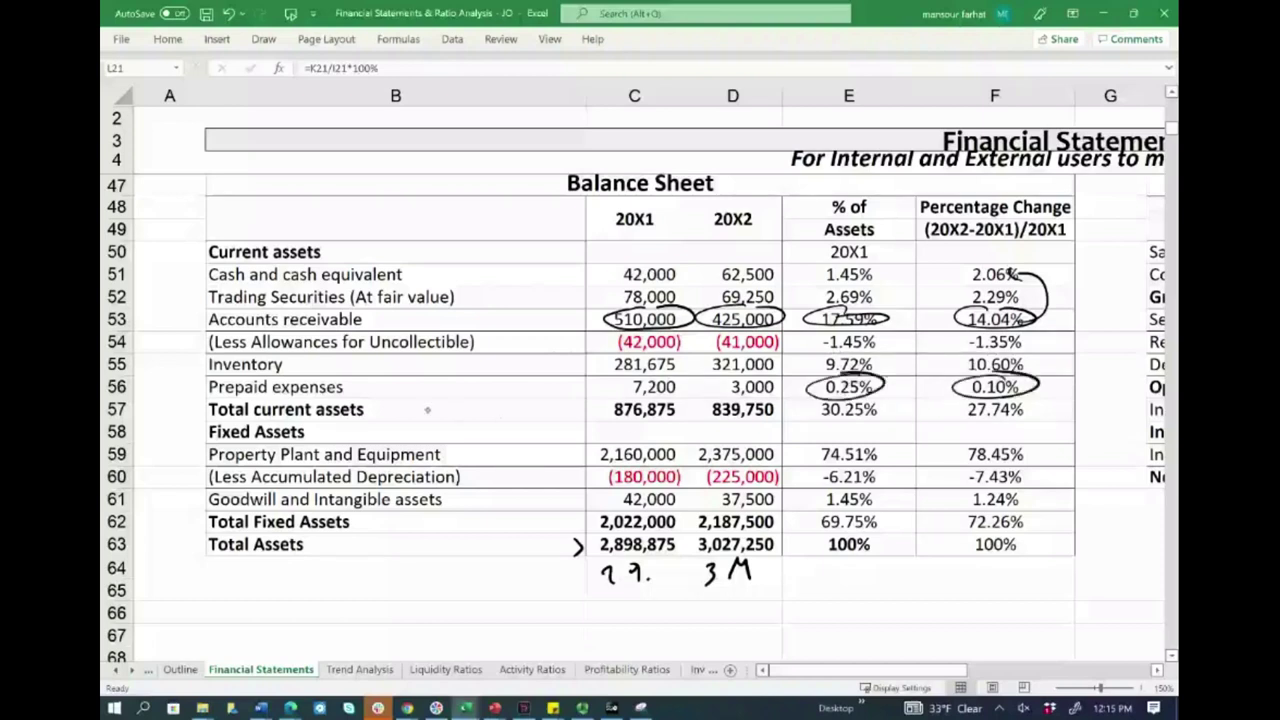
left_click_drag(591, 390, 1050, 394)
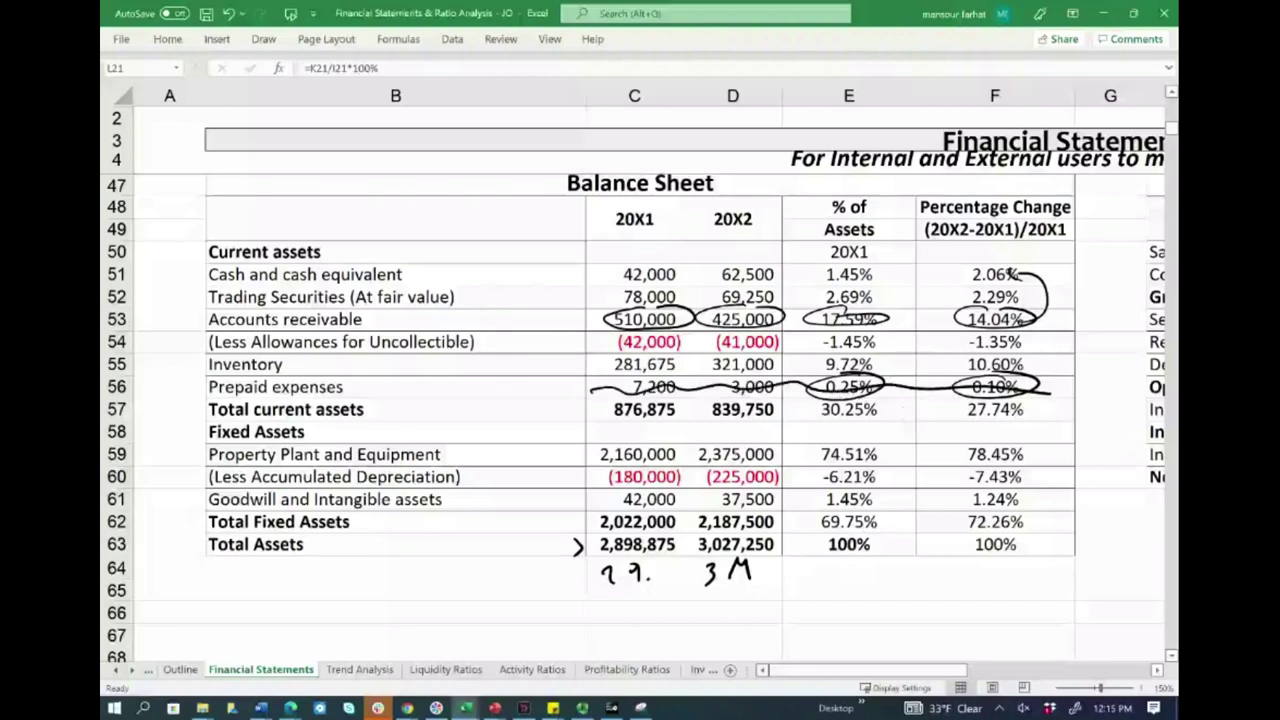
key("ctrl+z")
key("ctrl+z")
key("ctrl+z")
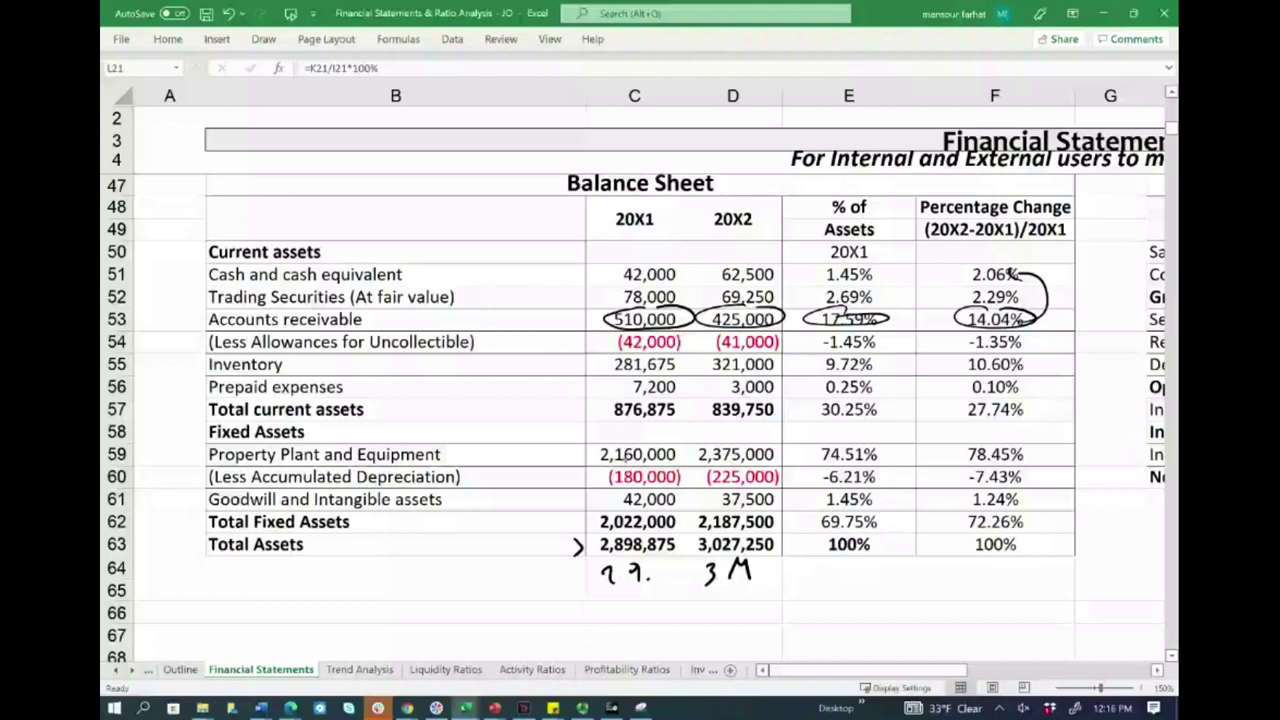
Draw an ink arrow beside Property Plant and Equipment, circling its two percentages and removing those circles
mouse_move(866, 436)
left_mouse_down()
mouse_move(886, 452)
mouse_move(835, 437)
left_mouse_up()
mouse_move(1008, 444)
left_mouse_down()
mouse_move(1038, 452)
mouse_move(1005, 436)
left_mouse_up()
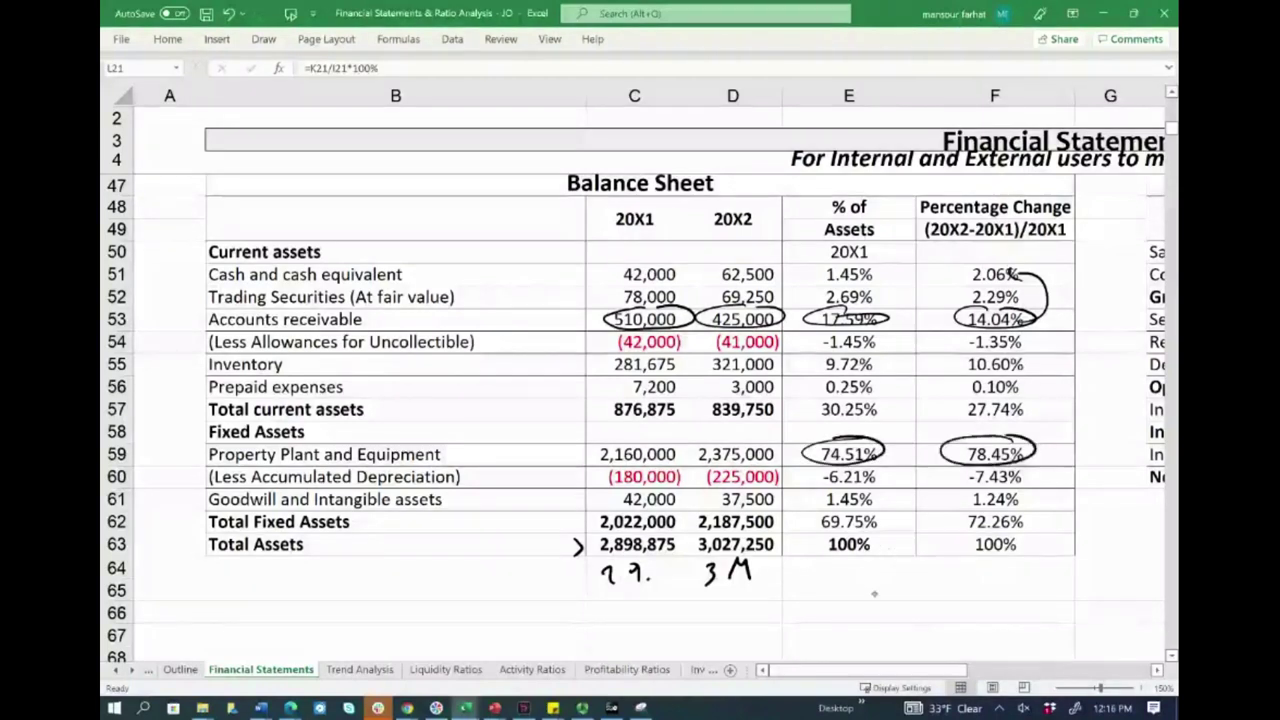
left_click_drag(148, 453, 186, 451)
left_click_drag(164, 442, 168, 464)
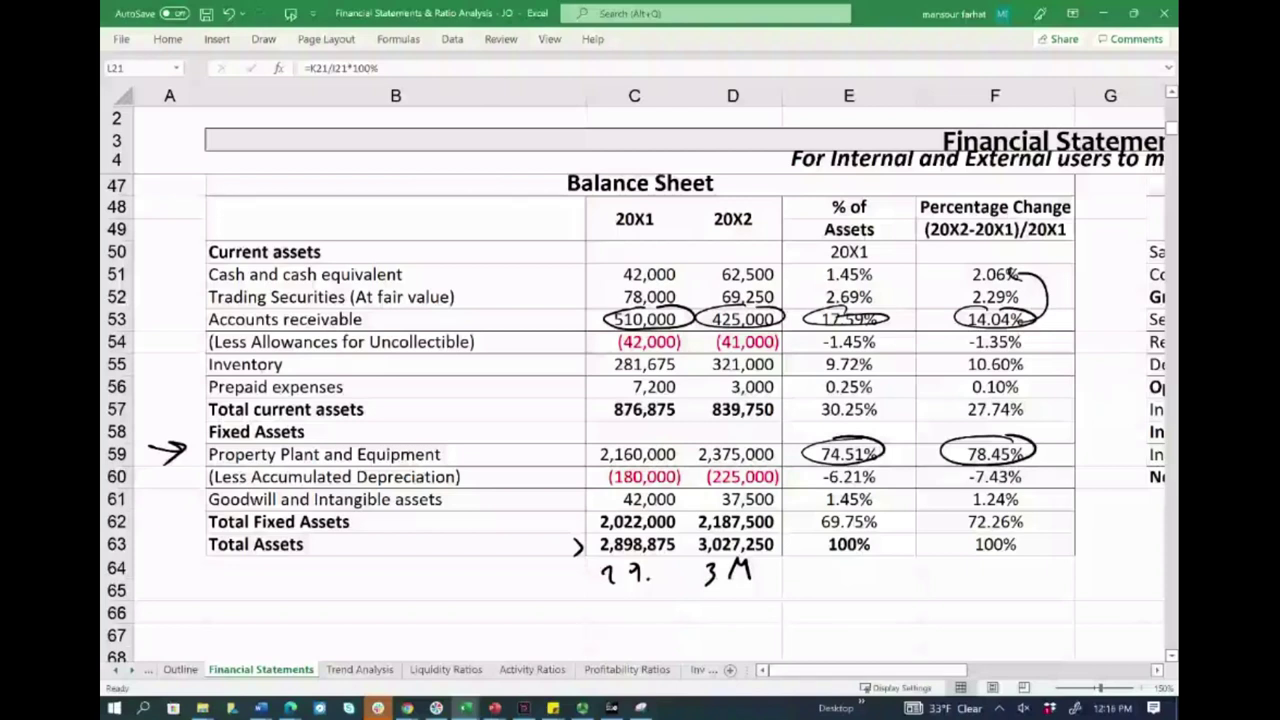
key("ctrl+z")
key("ctrl+z")
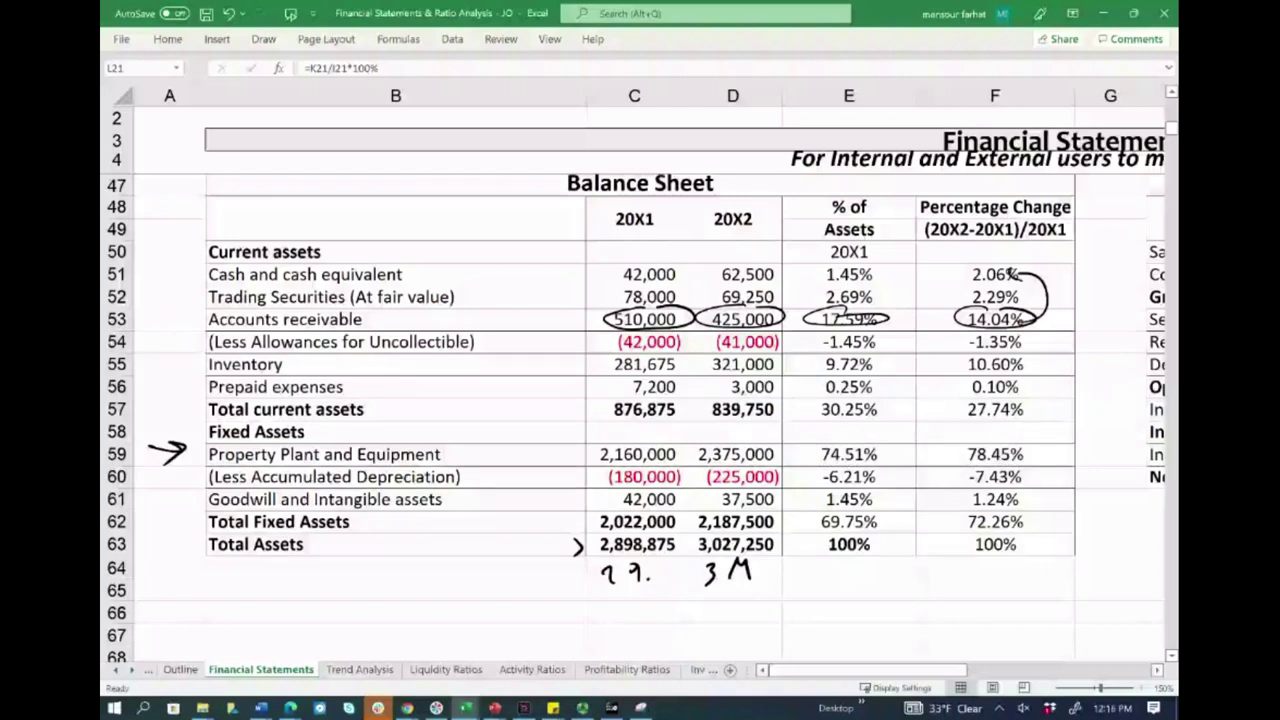
Draw an ink arrow at the 20X1 Goodwill and Intangible assets value, circle its two percentages, and undo the circles
left_click_drag(581, 502, 598, 507)
mouse_move(860, 486)
left_mouse_down()
mouse_move(812, 505)
mouse_move(878, 490)
left_mouse_up()
mouse_move(1000, 489)
left_mouse_down()
mouse_move(952, 500)
mouse_move(1028, 496)
left_mouse_up()
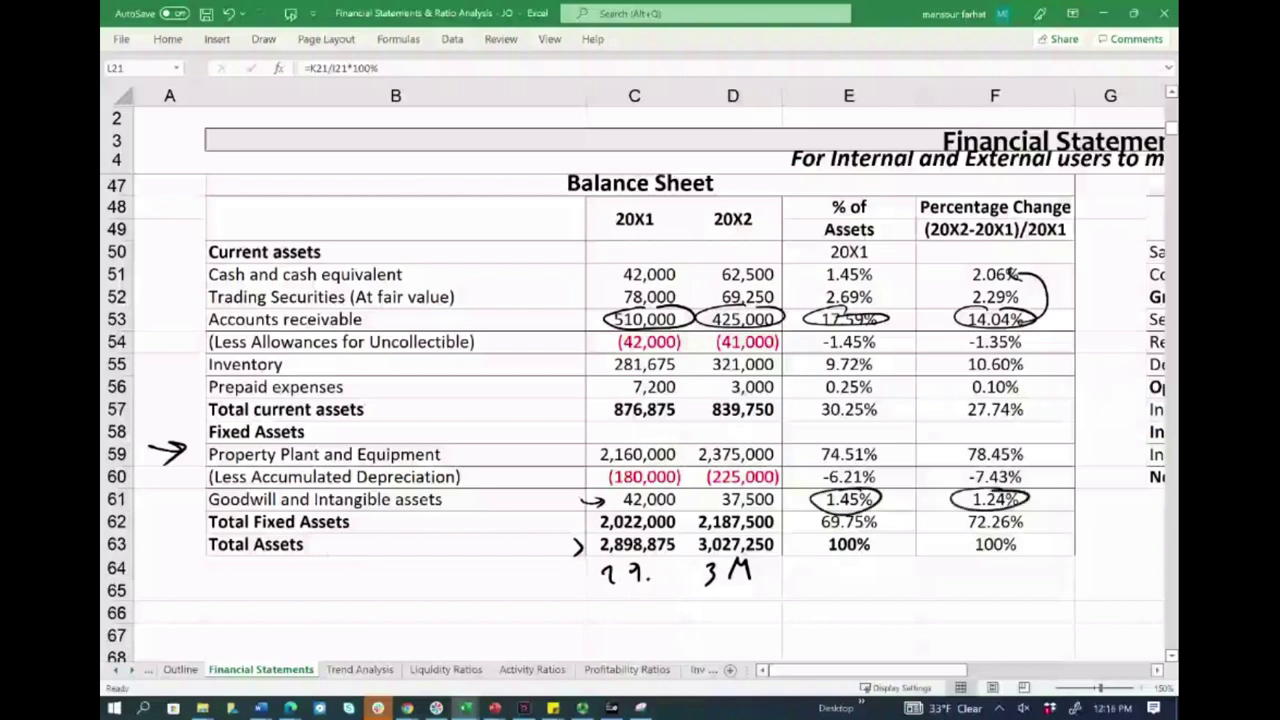
key("ctrl+z")
key("ctrl+z")
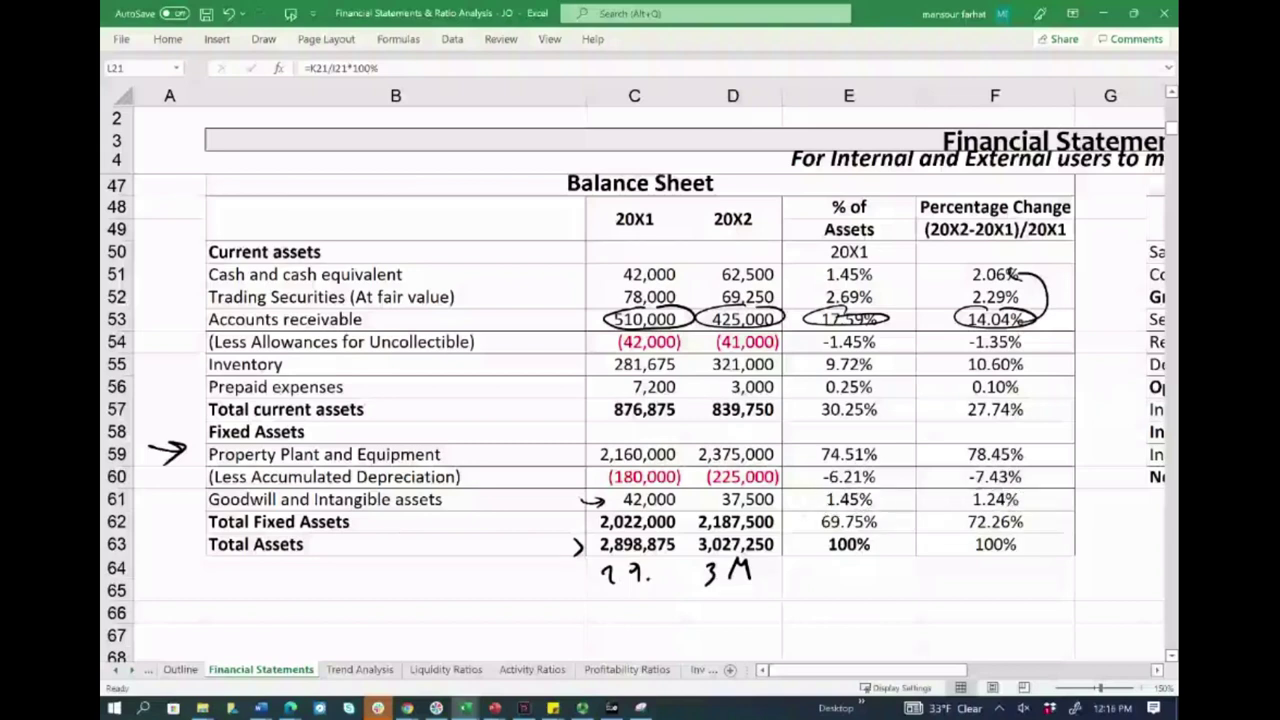
Erase the ink arrow at Goodwill and Intangible assets and the ink marks and notes around Total Assets
left_click_drag(608, 499, 580, 500)
key("ctrl+z")
key("ctrl+z")
key("ctrl+z")
key("ctrl+z")
key("ctrl+z")
key("ctrl+z")
key("ctrl+z")
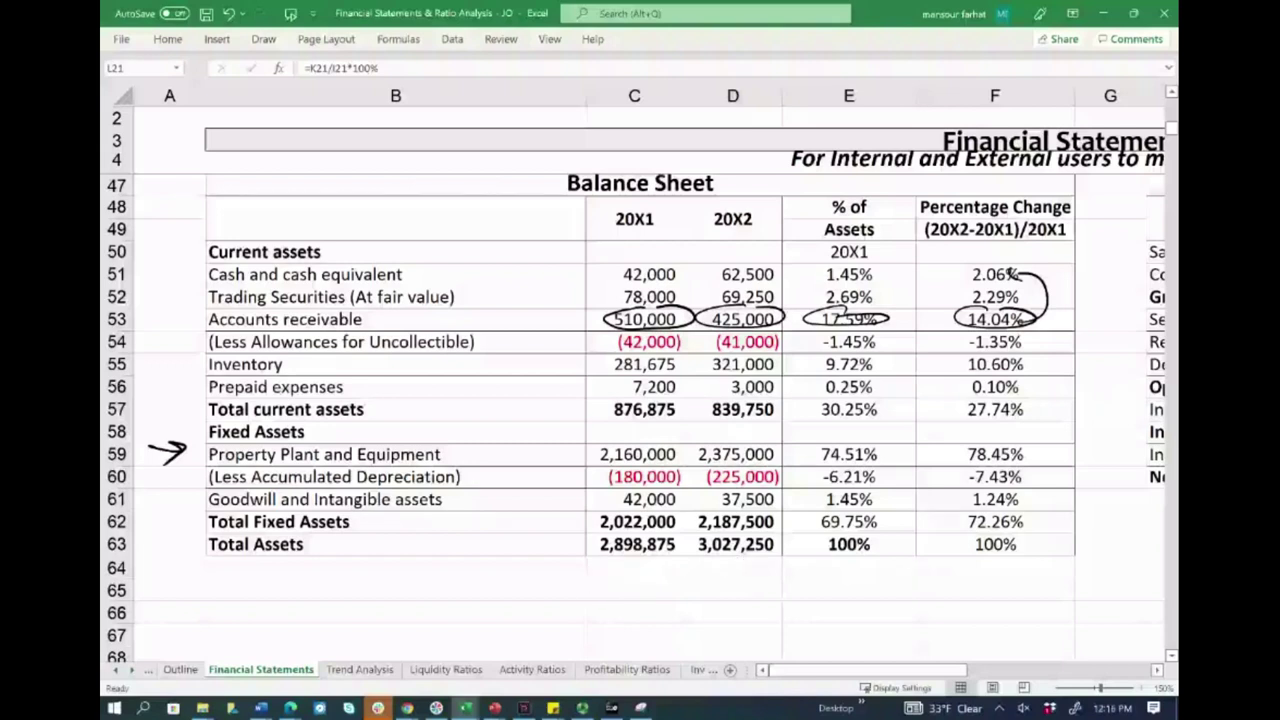
In the vertical-analysis Income Statement, circle the Sales values and their percentages of revenue in ink, and erase the circles
mouse_move(584, 258)
left_mouse_down()
mouse_move(575, 505)
mouse_move(598, 488)
left_mouse_up()
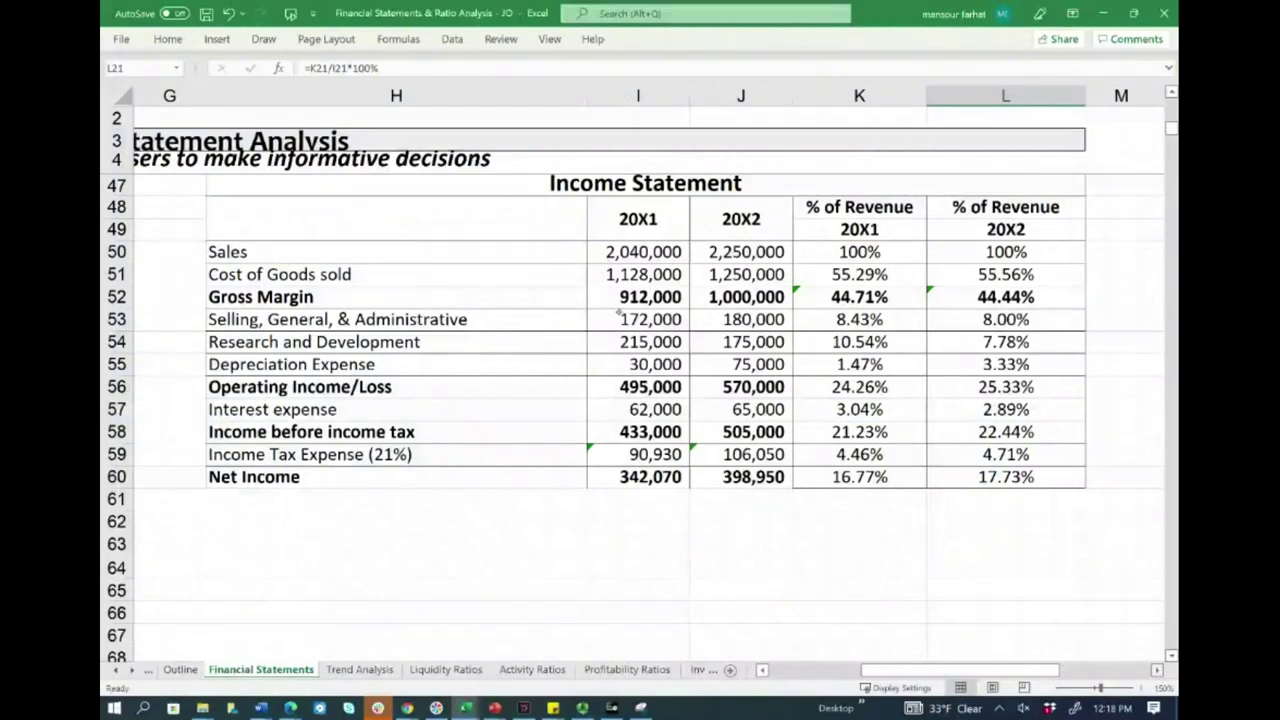
mouse_move(650, 240)
left_mouse_down()
mouse_move(590, 246)
mouse_move(660, 238)
left_mouse_up()
mouse_move(755, 237)
left_mouse_down()
mouse_move(798, 246)
mouse_move(730, 236)
left_mouse_up()
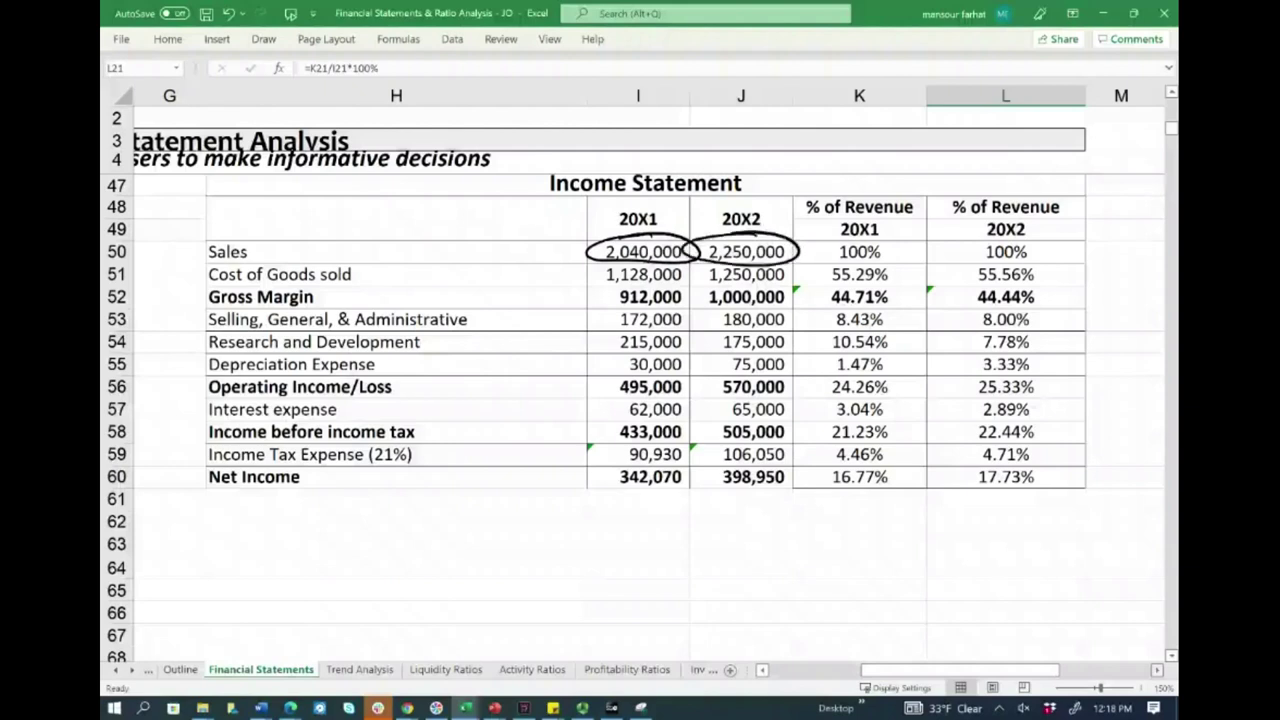
mouse_move(868, 238)
left_mouse_down()
mouse_move(892, 248)
mouse_move(830, 258)
left_mouse_up()
left_click_drag(1014, 240, 689, 255)
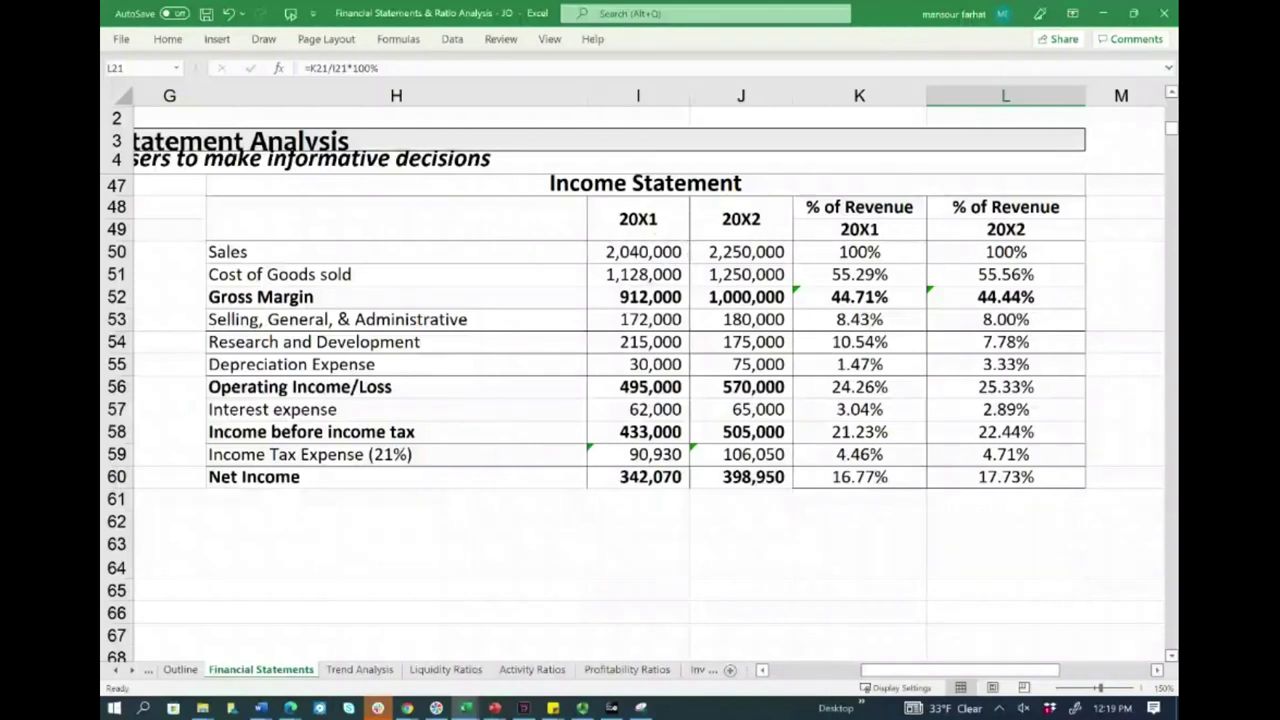
Relate 20X1 Cost of Goods sold to Sales in temporary ink, inspect the K51 formula, and circle the 20X2 Cost of Goods sold percentage
mouse_move(625, 262)
left_mouse_down()
mouse_move(695, 268)
mouse_move(572, 258)
mouse_move(597, 243)
left_mouse_up()
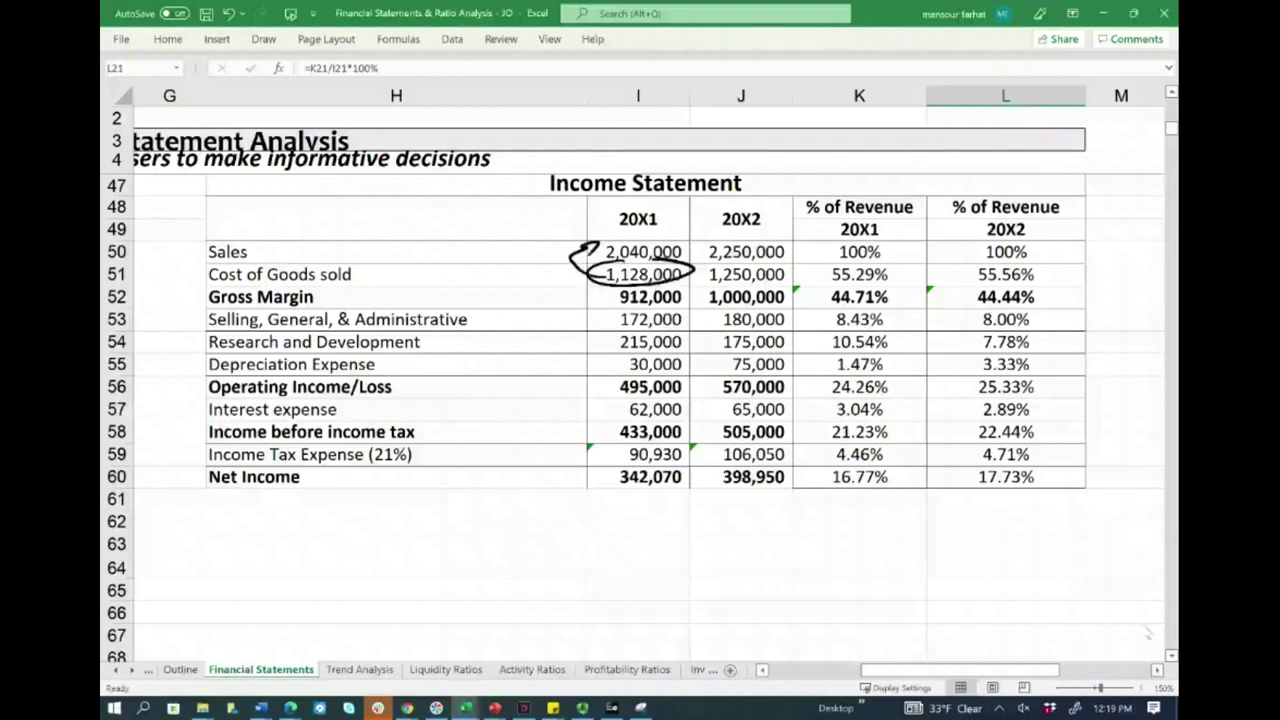
double_click(851, 272)
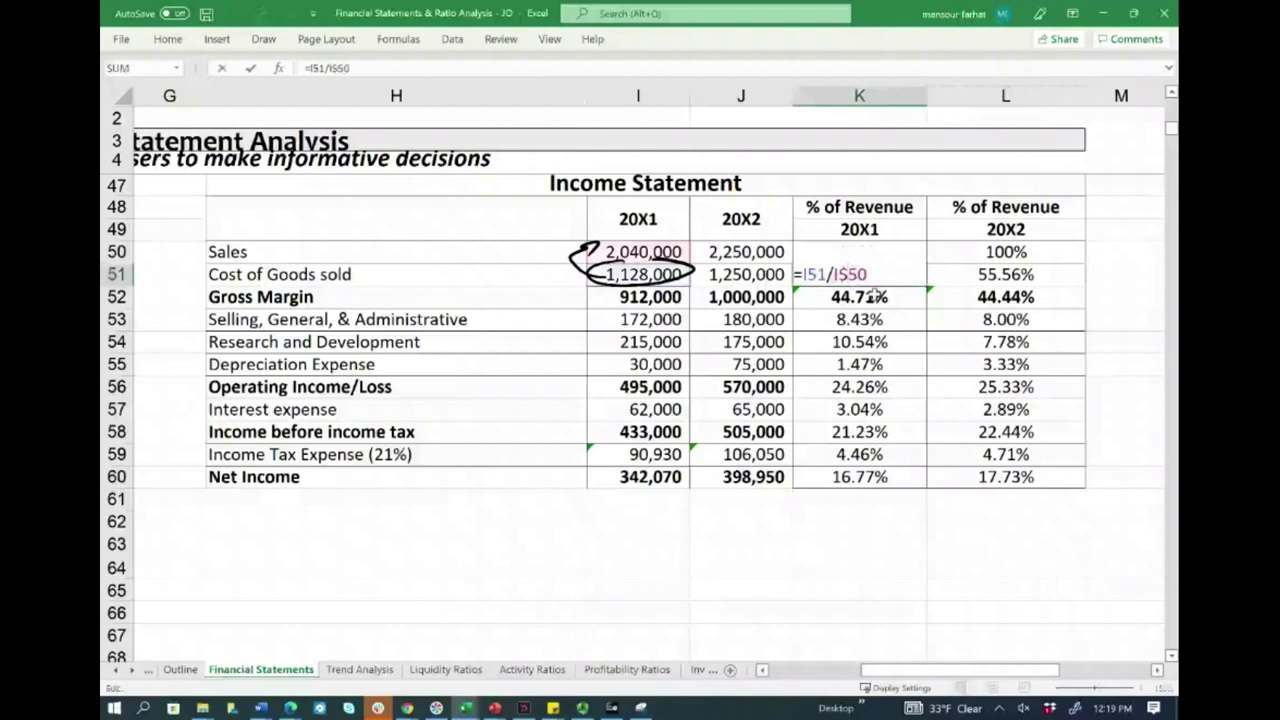
key("Escape")
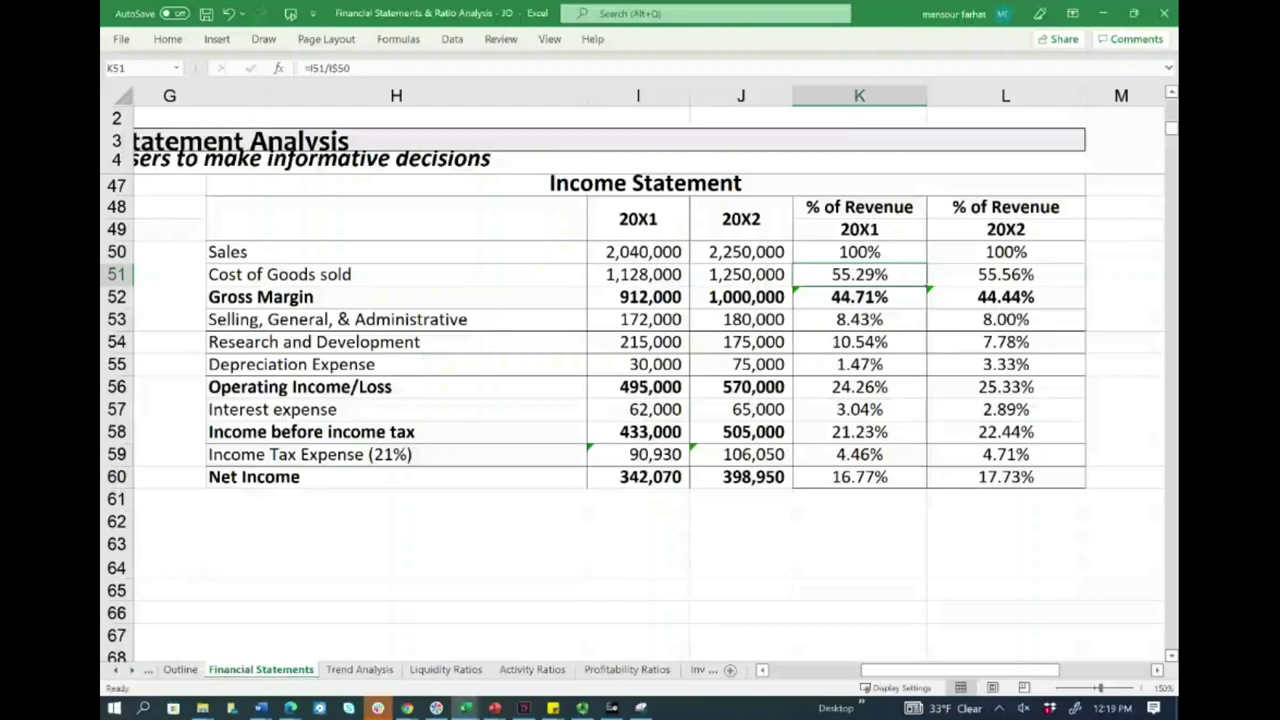
mouse_move(1022, 262)
left_mouse_down()
mouse_move(960, 280)
mouse_move(1012, 263)
left_mouse_up()
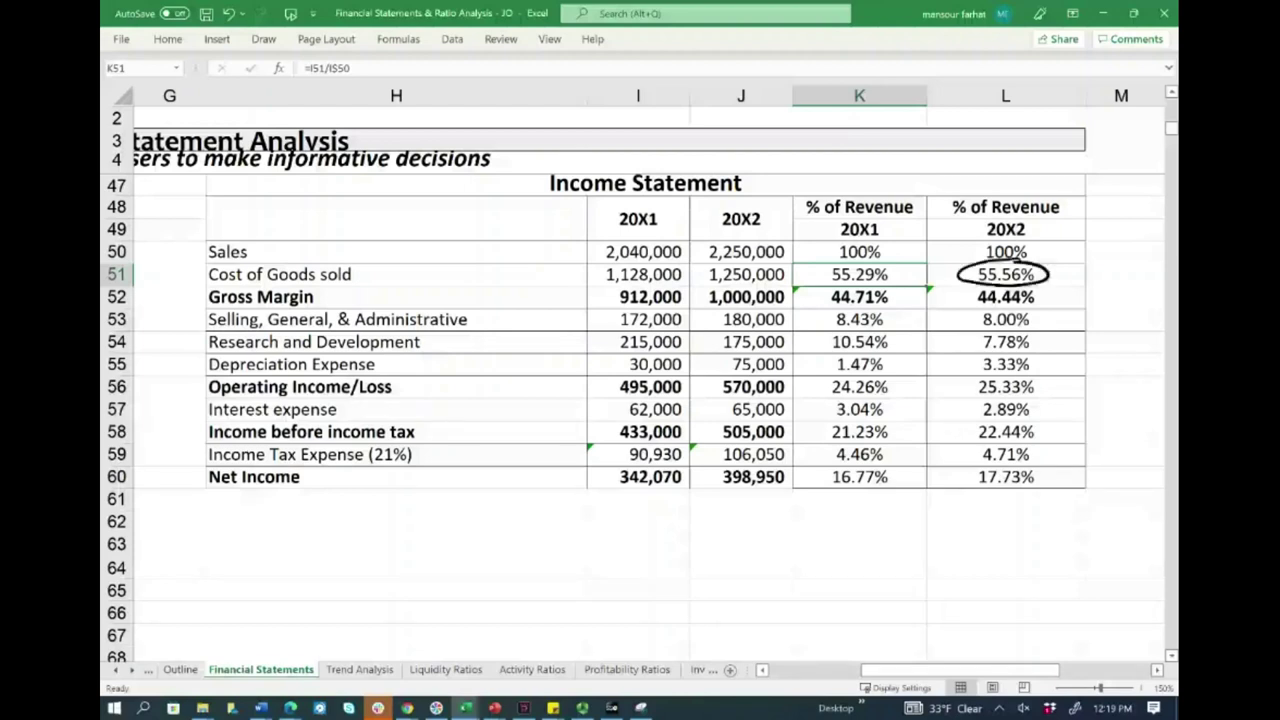
key("Escape")
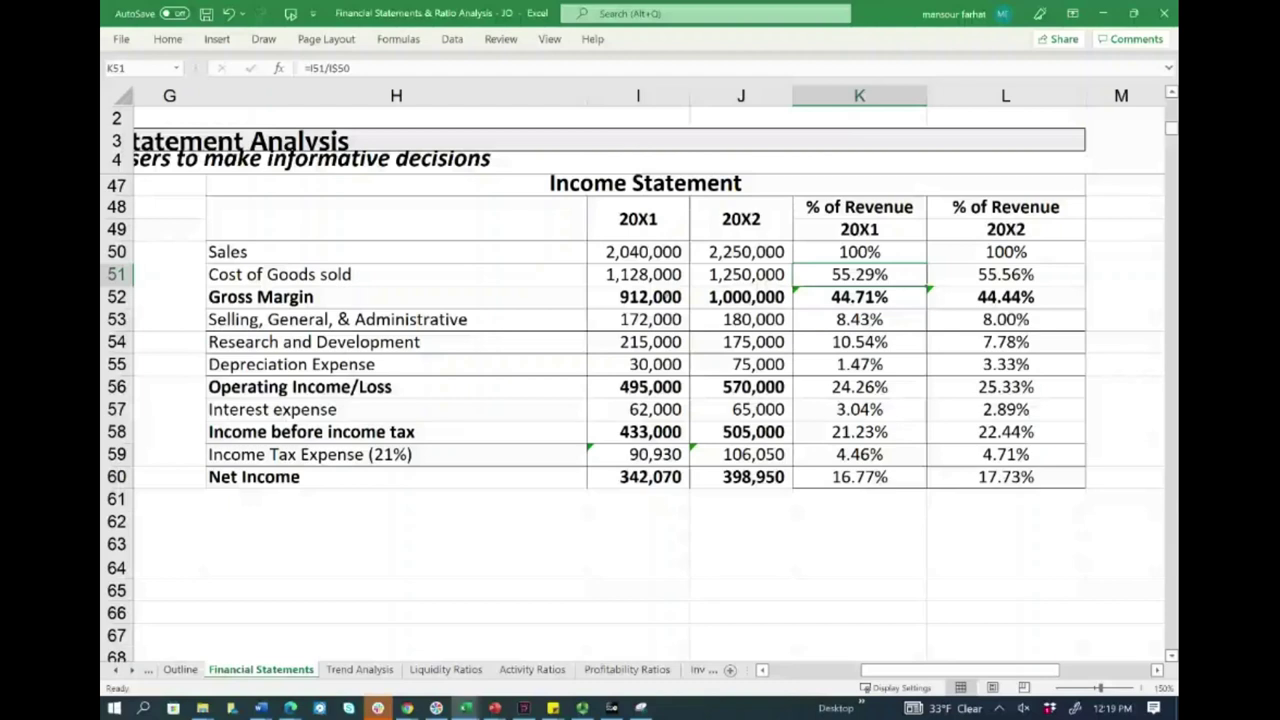
Circle the 20X1 and 20X2 Gross Margin percentages in ink, draw an arrow from 20X1 Gross Margin to Sales, and erase these marks
mouse_move(868, 284)
left_mouse_down()
mouse_move(893, 306)
mouse_move(872, 284)
left_mouse_up()
mouse_move(1020, 286)
left_mouse_down()
mouse_move(990, 285)
mouse_move(1002, 284)
left_mouse_up()
key("e")
left_click_drag(619, 306, 587, 246)
key("e")
Draw an ink arrow from 20X1 Selling, General, & Administrative to Sales, circle its two percentages, and undo the circles
left_click_drag(612, 322, 589, 250)
mouse_move(878, 306)
left_mouse_down()
mouse_move(820, 322)
mouse_move(892, 312)
left_mouse_up()
left_click_drag(1028, 306, 1042, 316)
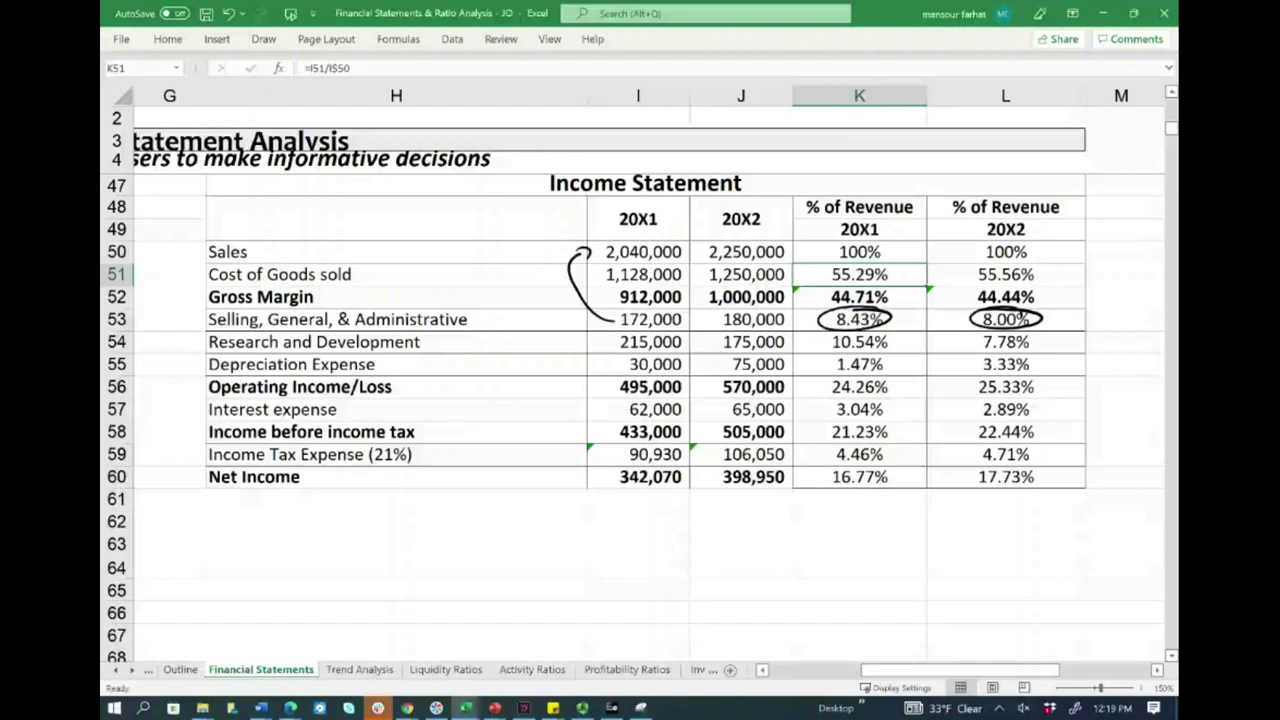
key("ctrl+z")
key("ctrl+z")
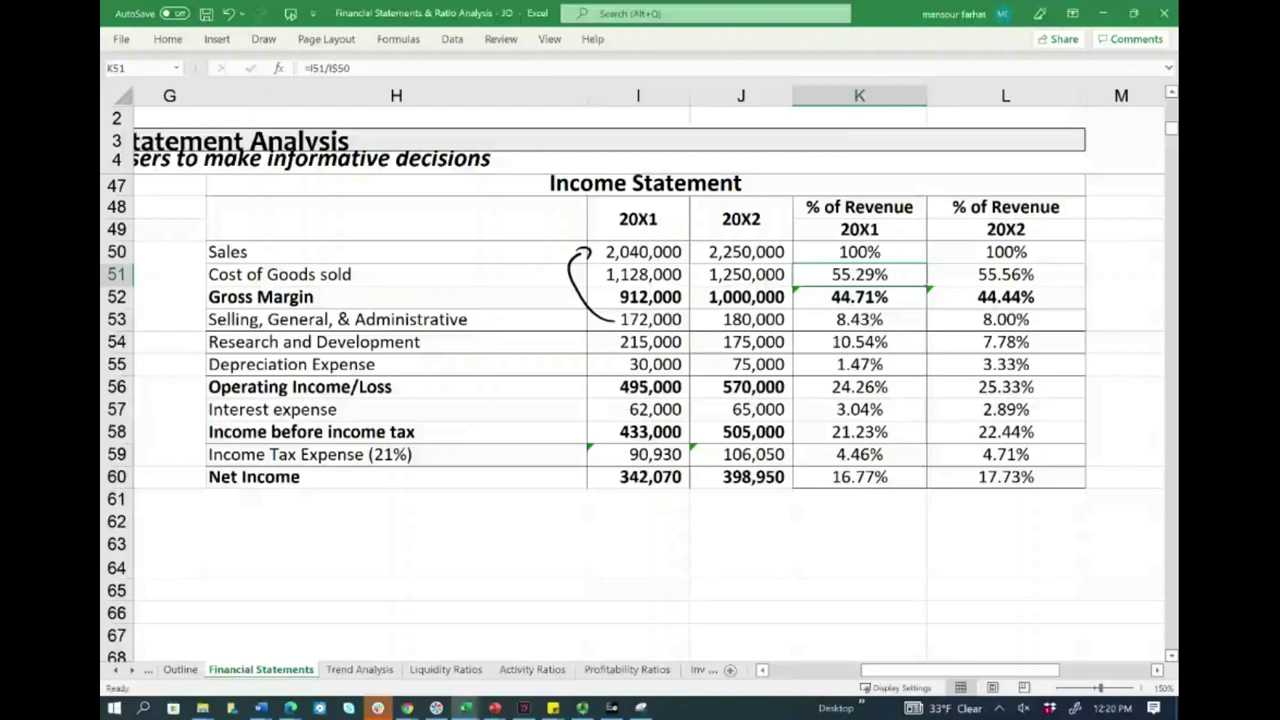
Circle the Research and Development and Depreciation Expense percentages in ink, and erase these circles and the arrow to Sales
left_click_drag(824, 334, 898, 336)
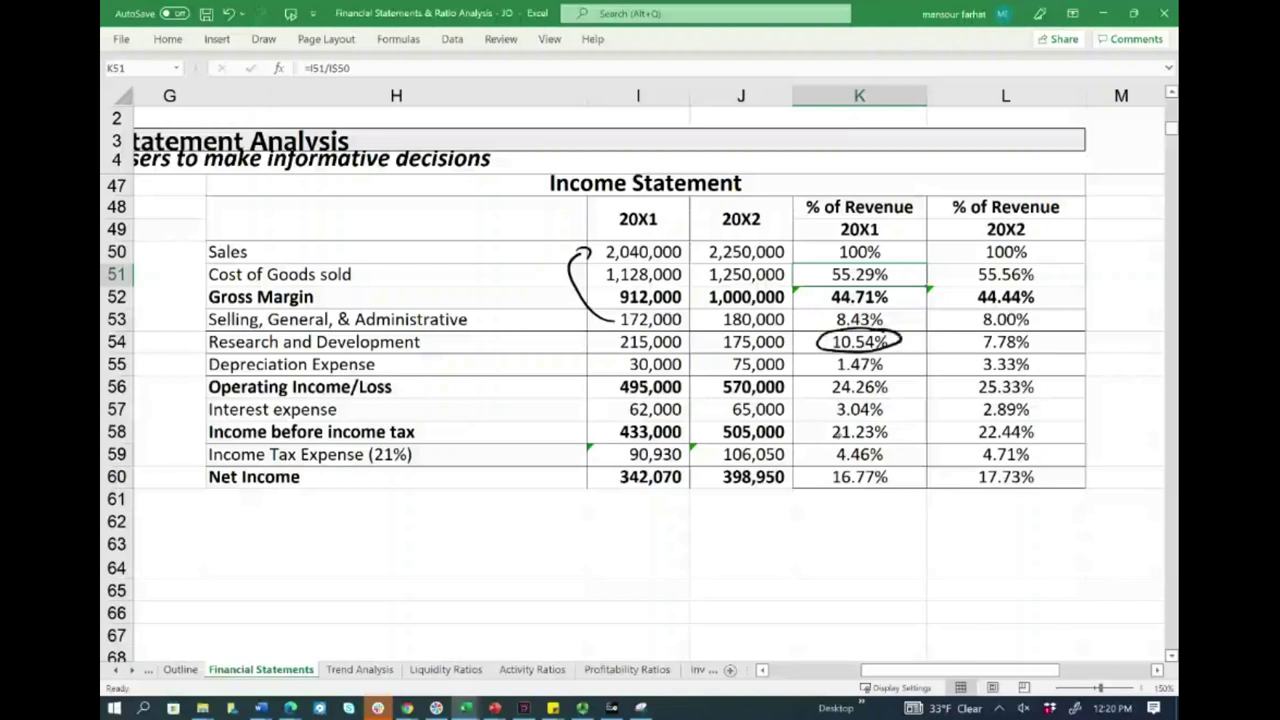
mouse_move(963, 344)
left_mouse_down()
mouse_move(999, 333)
mouse_move(885, 340)
left_mouse_up()
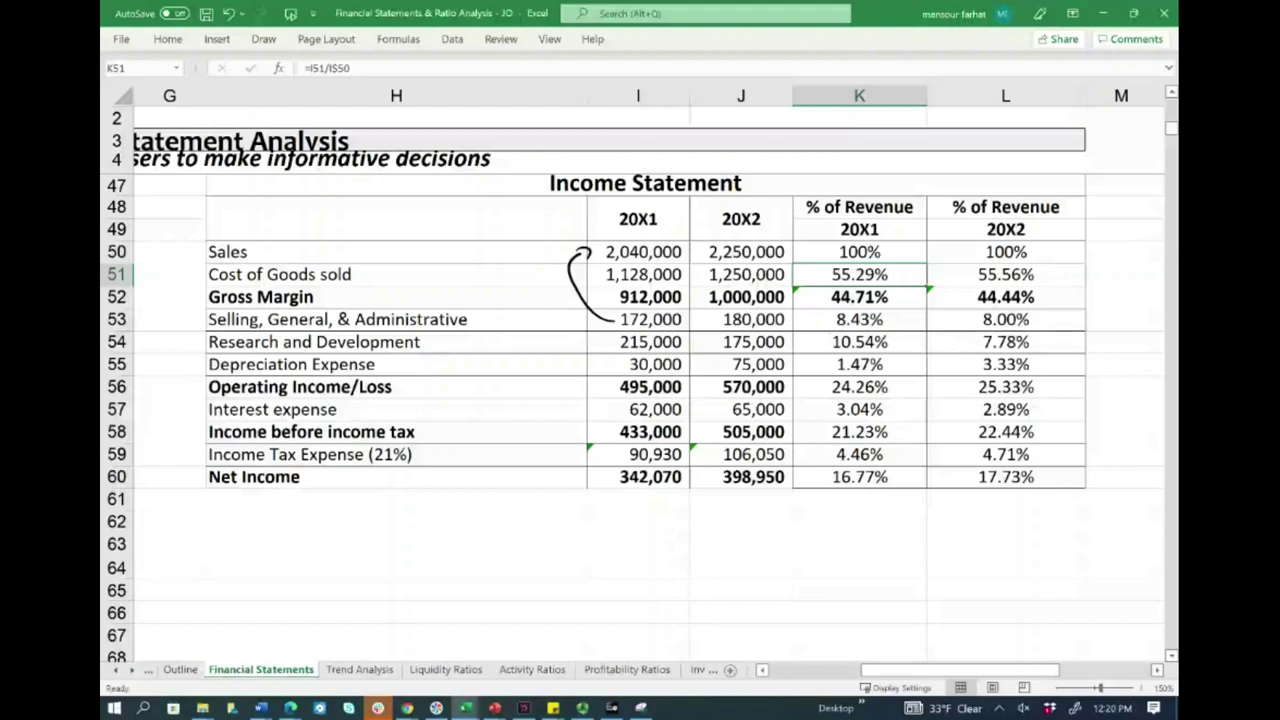
mouse_move(872, 354)
left_mouse_down()
mouse_move(818, 366)
mouse_move(840, 350)
left_mouse_up()
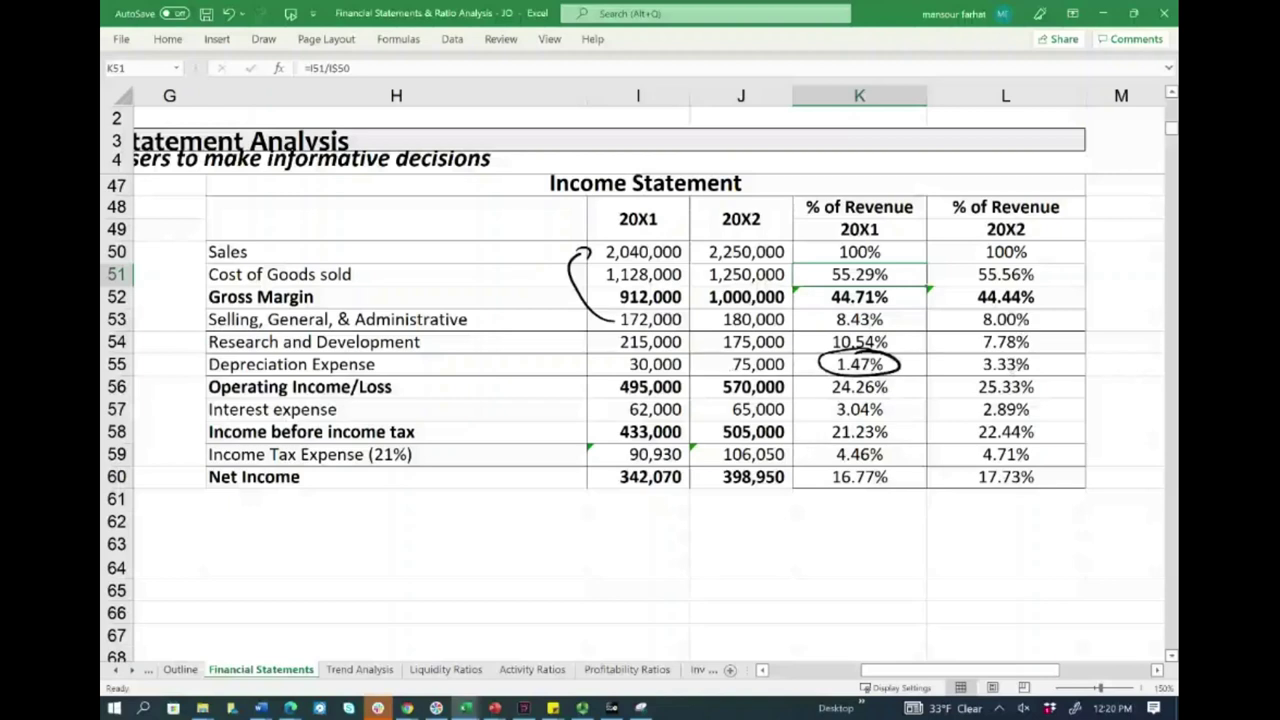
mouse_move(1024, 348)
left_mouse_down()
mouse_move(975, 372)
mouse_move(1030, 350)
mouse_move(868, 360)
left_mouse_up()
left_click_drag(611, 295, 590, 254)
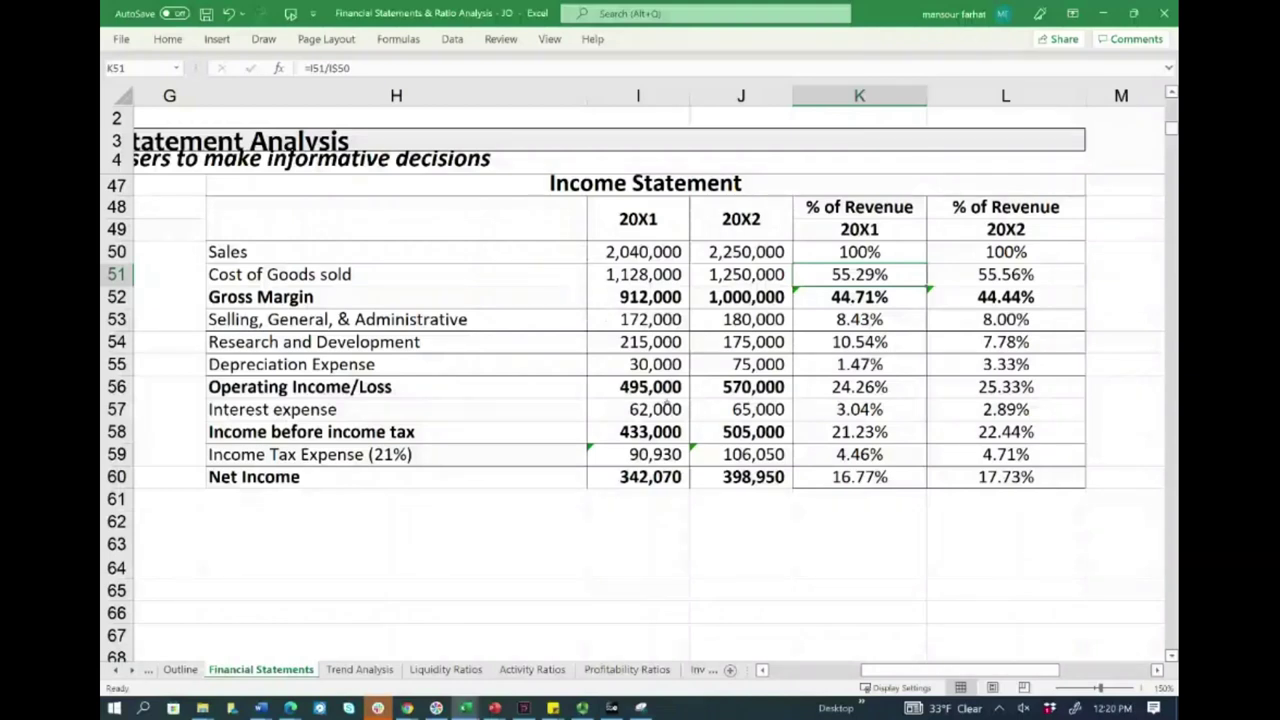
Circle the 20X1 and 20X2 Interest expense values and their percentages of revenue in ink, and erase the circles
left_click_drag(682, 400, 690, 408)
mouse_move(769, 397)
left_mouse_down()
mouse_move(781, 410)
mouse_move(786, 398)
left_mouse_up()
mouse_move(882, 399)
left_mouse_down()
mouse_move(830, 418)
mouse_move(892, 403)
left_mouse_up()
mouse_move(1016, 396)
left_mouse_down()
mouse_move(978, 405)
mouse_move(1038, 398)
left_mouse_up()
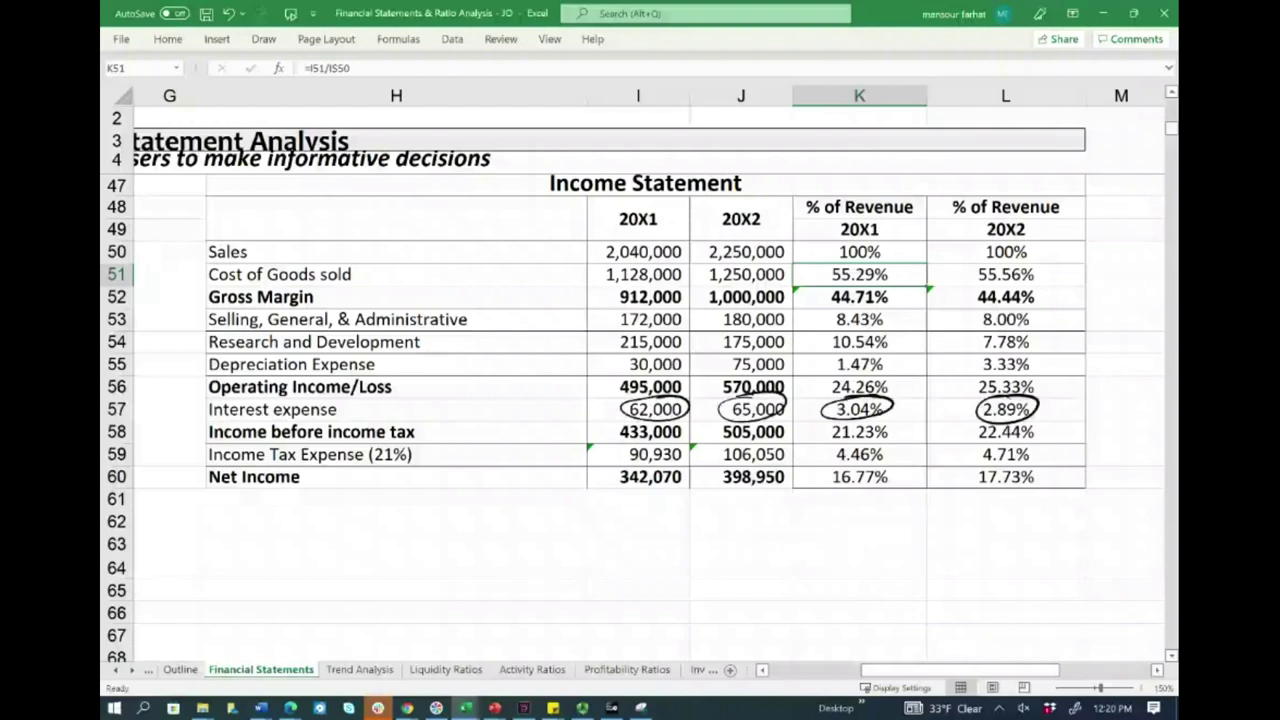
left_click_drag(1036, 406, 623, 423)
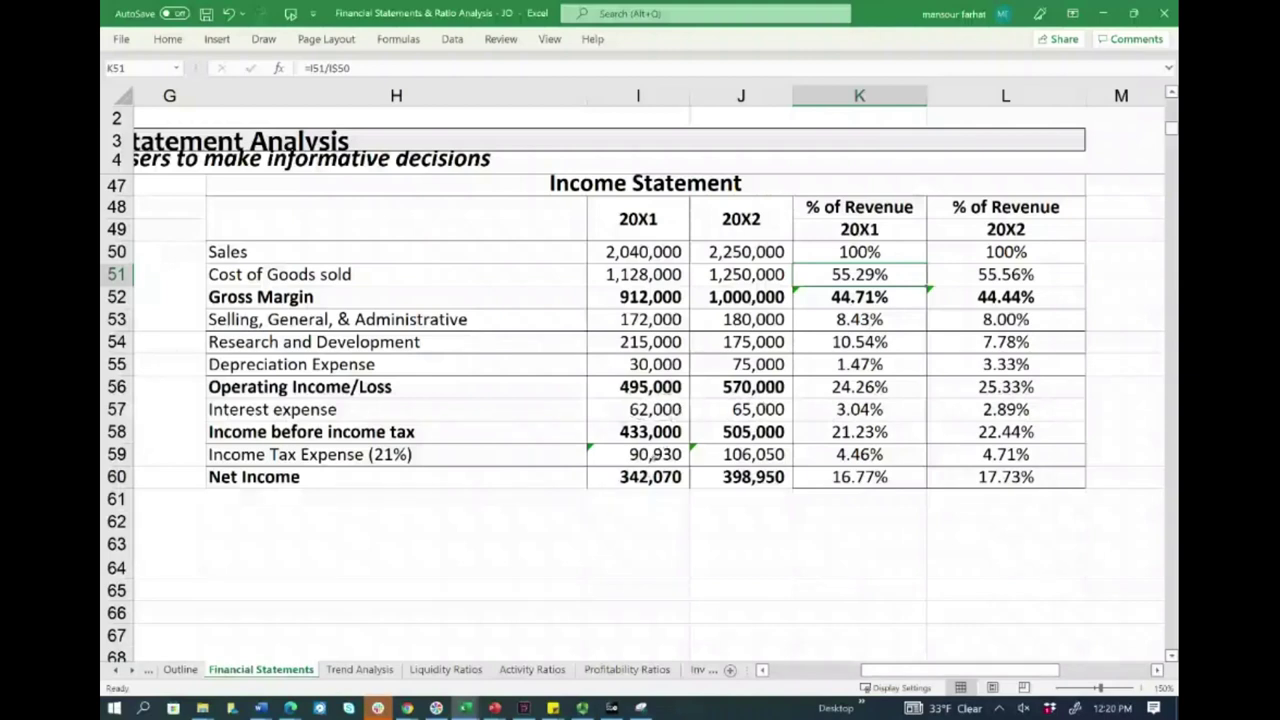
Circle both Income Tax Expense values in ink, box the 20X1 tax percentage, and erase all of these marks
mouse_move(662, 444)
left_mouse_down()
mouse_move(688, 454)
mouse_move(688, 438)
left_mouse_up()
mouse_move(766, 438)
left_mouse_down()
mouse_move(794, 446)
mouse_move(770, 436)
left_mouse_up()
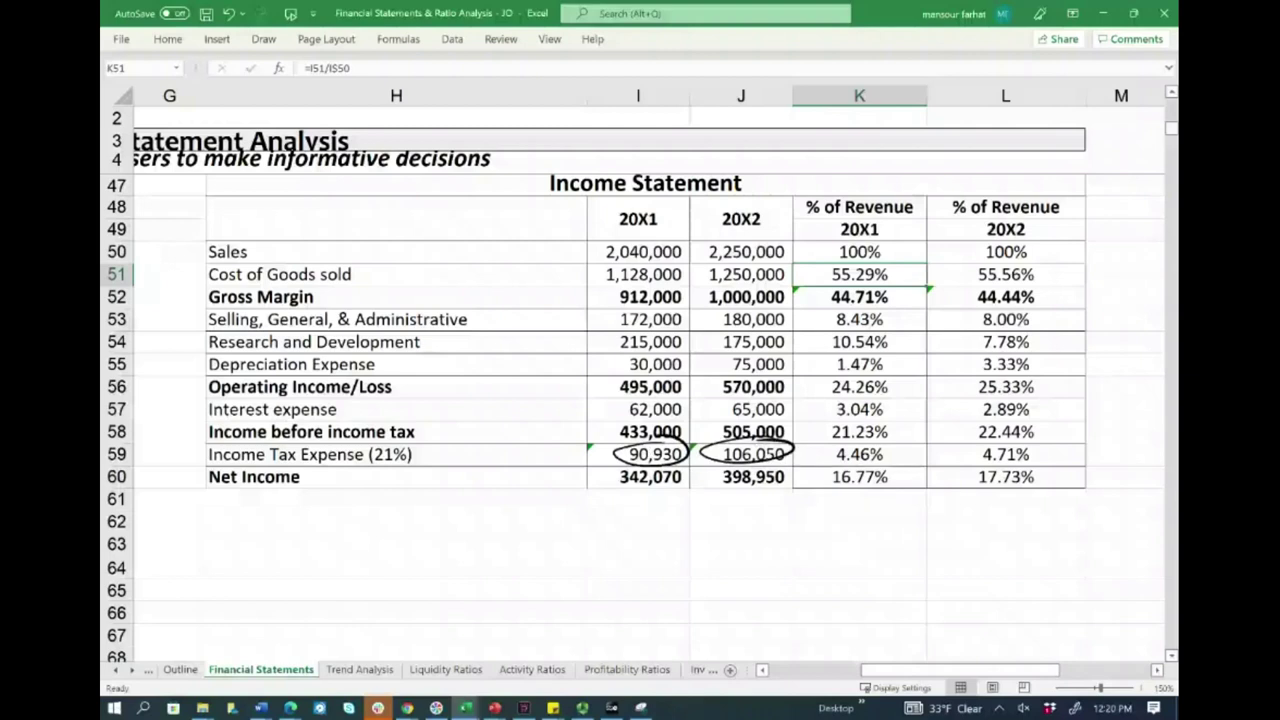
mouse_move(824, 464)
left_mouse_down()
mouse_move(898, 442)
mouse_move(822, 466)
left_mouse_up()
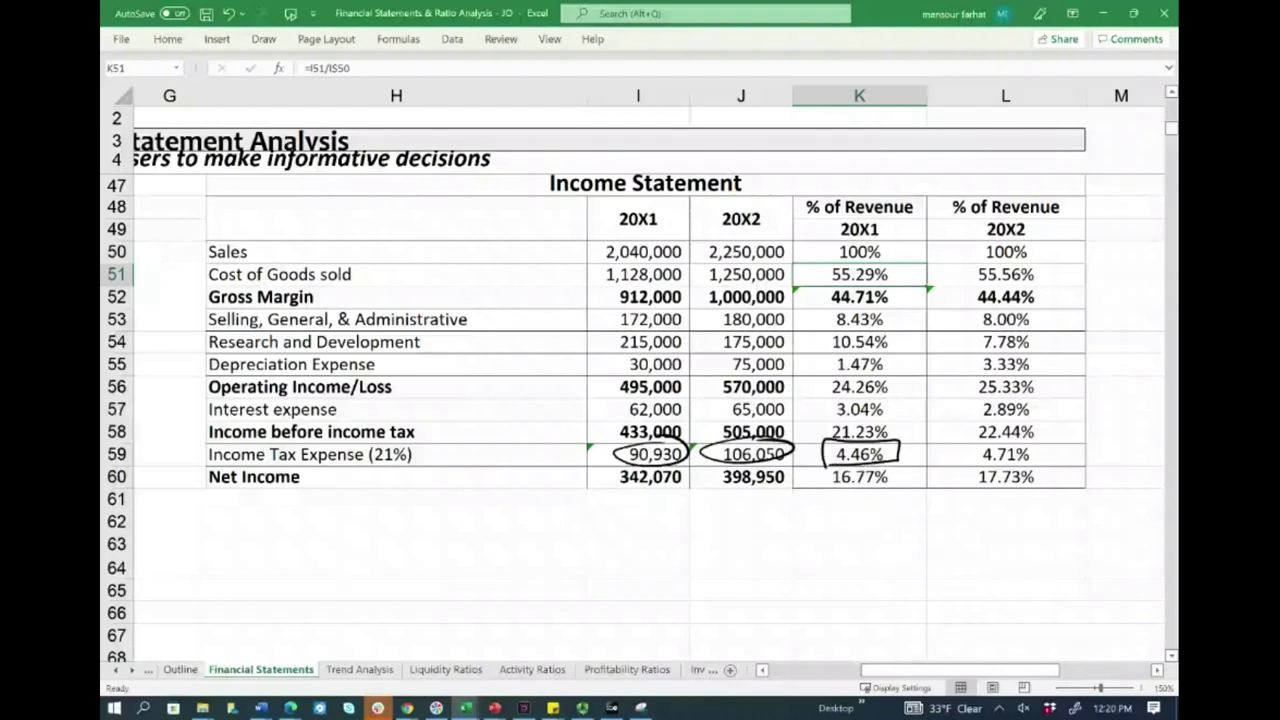
left_click_drag(897, 449, 707, 469)
left_click_drag(700, 386, 697, 440)
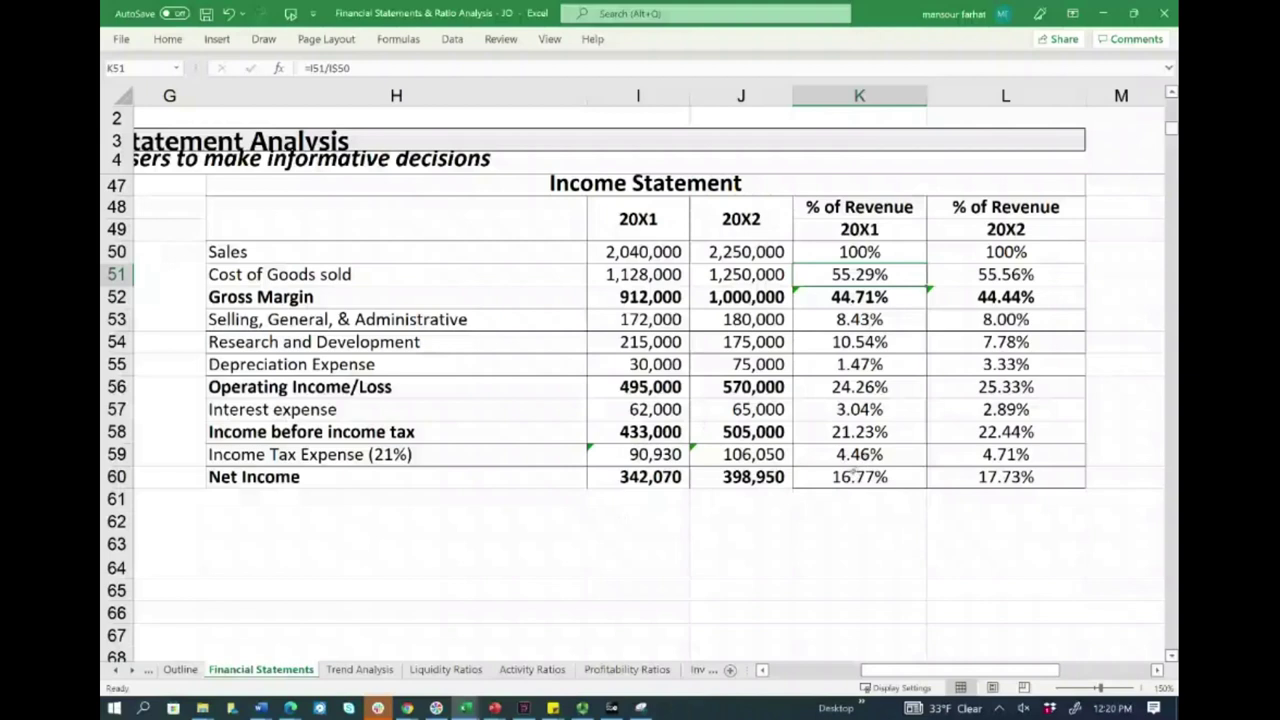
Circle the 20X1 and 20X2 Net Income percentages of revenue in ink, and erase the circles
mouse_move(860, 462)
left_mouse_down()
mouse_move(880, 492)
mouse_move(884, 458)
left_mouse_up()
left_click_drag(952, 483, 1048, 464)
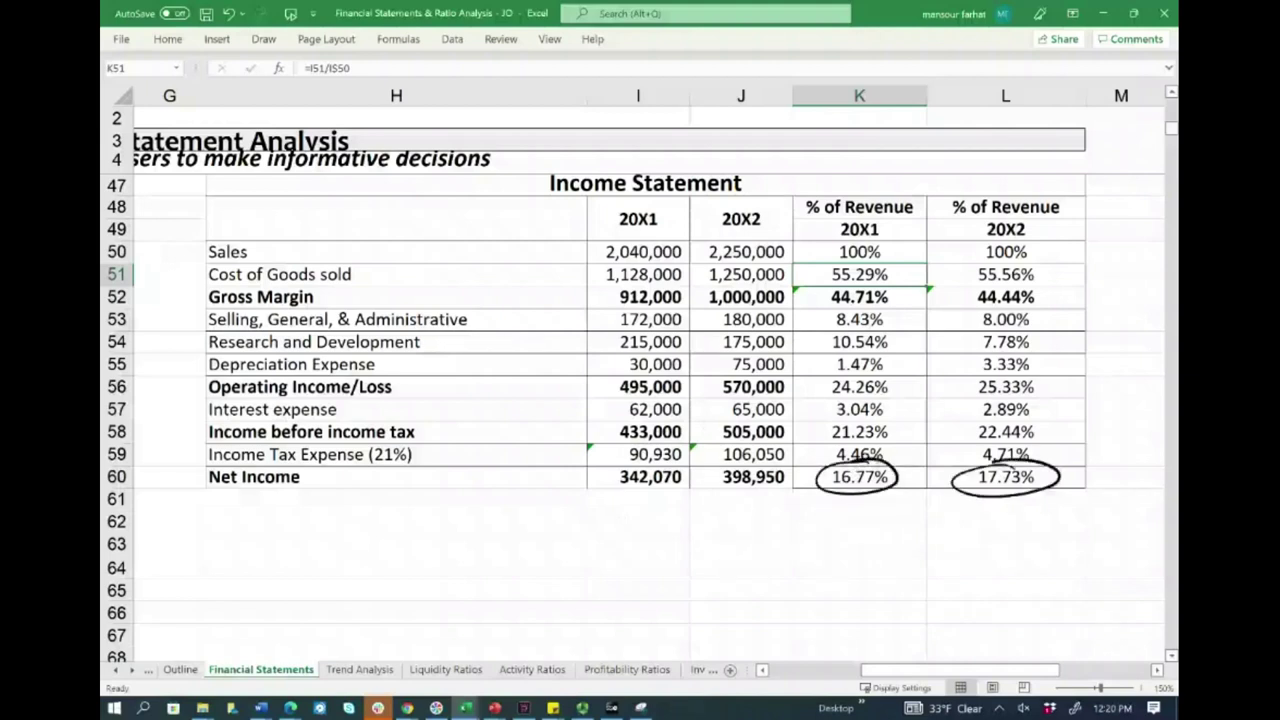
mouse_move(858, 490)
left_mouse_down()
mouse_move(876, 526)
mouse_move(996, 514)
left_mouse_up()
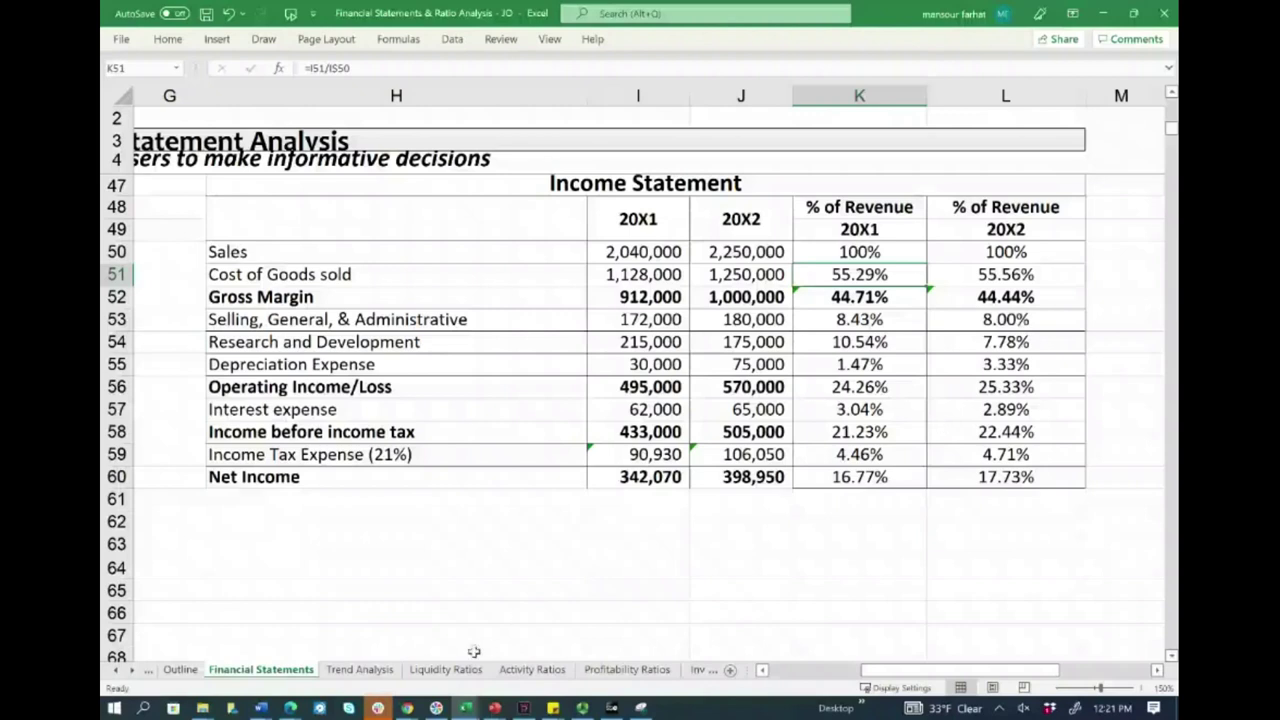
On the Trend Analysis sheet, circle the Sales figures, mark Cost of Goods Sold and Gross Profit with ink arrows, and erase the ink
left_click(356, 669)
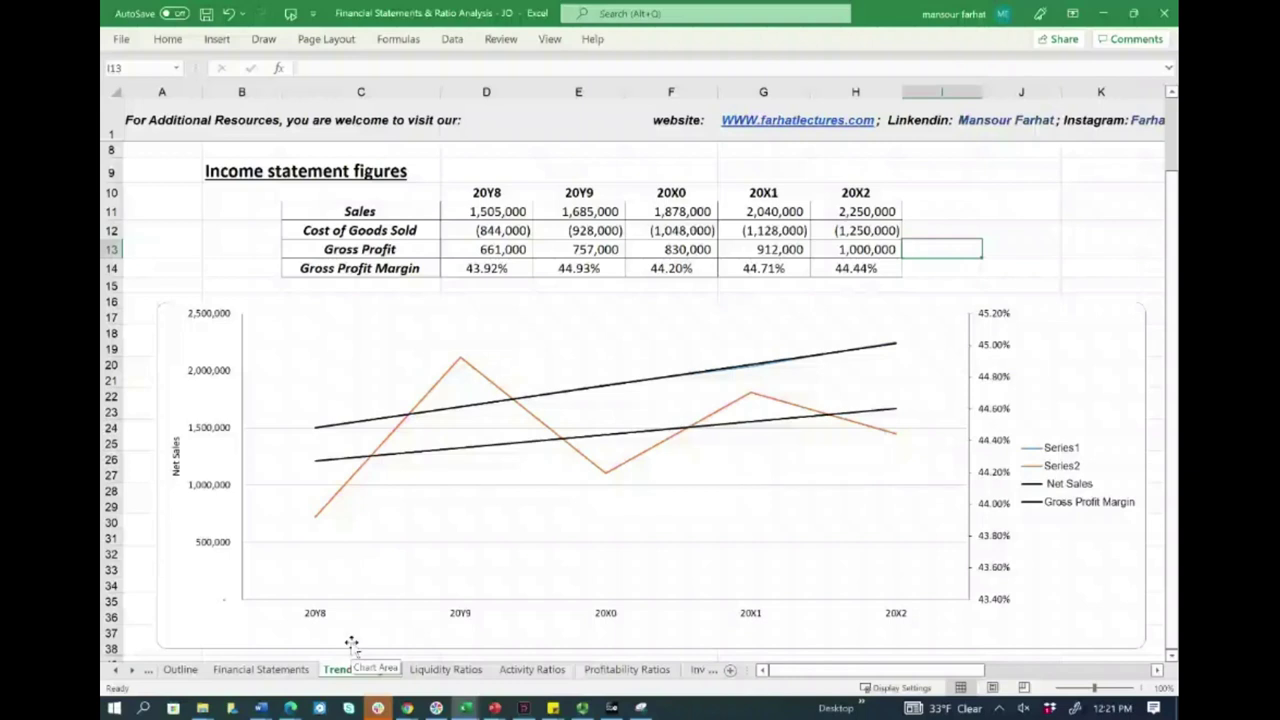
mouse_move(494, 199)
left_mouse_down()
mouse_move(460, 202)
mouse_move(604, 220)
mouse_move(888, 221)
mouse_move(768, 194)
mouse_move(476, 195)
mouse_move(436, 233)
mouse_move(448, 227)
mouse_move(438, 251)
left_mouse_up()
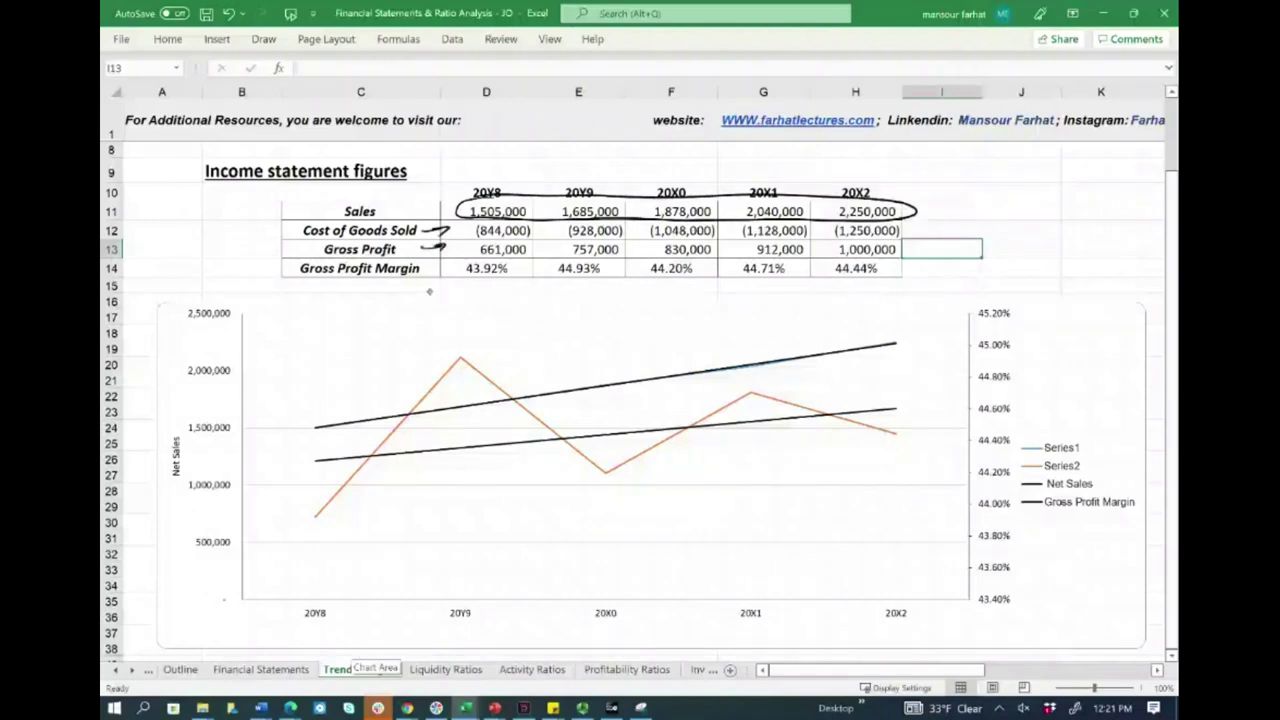
left_click(880, 222)
left_click_drag(434, 268, 436, 229)
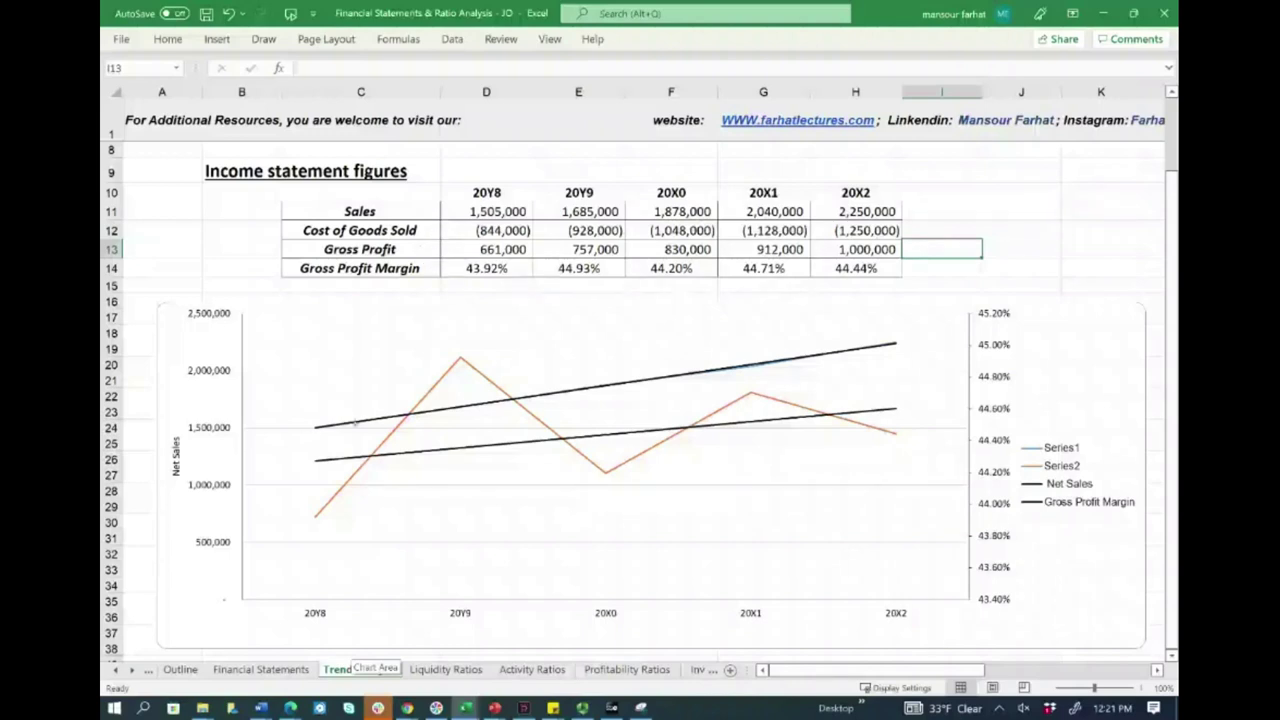
In the trend chart, ink an upward stroke from the upper black line's end and a downward arrow from the lower one's, undoing extra marks
mouse_move(316, 428)
left_mouse_down()
mouse_move(868, 338)
mouse_move(950, 305)
left_mouse_up()
mouse_move(928, 388)
left_mouse_down()
mouse_move(914, 402)
mouse_move(932, 384)
left_mouse_up()
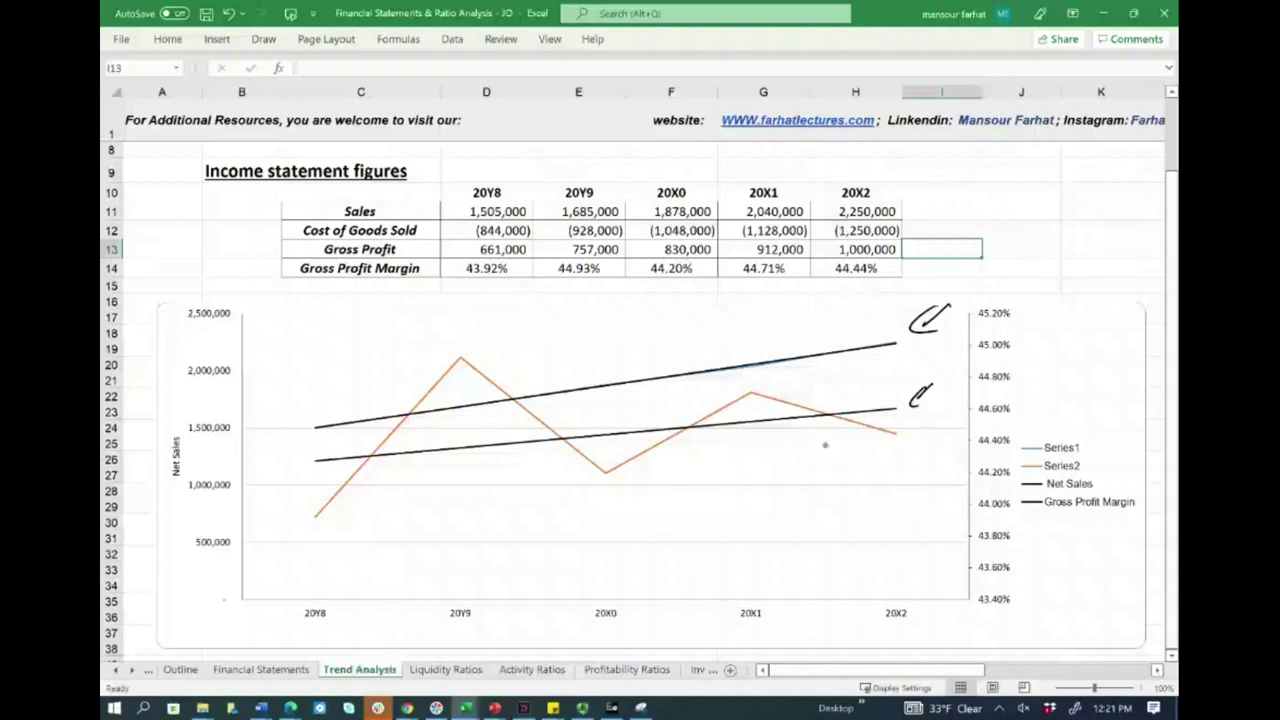
left_click_drag(893, 409, 930, 440)
mouse_move(924, 431)
left_mouse_down()
mouse_move(928, 453)
mouse_move(912, 456)
left_mouse_up()
left_click_drag(896, 343, 918, 322)
mouse_move(909, 315)
left_mouse_down()
mouse_move(927, 311)
mouse_move(924, 336)
left_mouse_up()
key("ctrl+z")
key("ctrl+z")
key("ctrl+z")
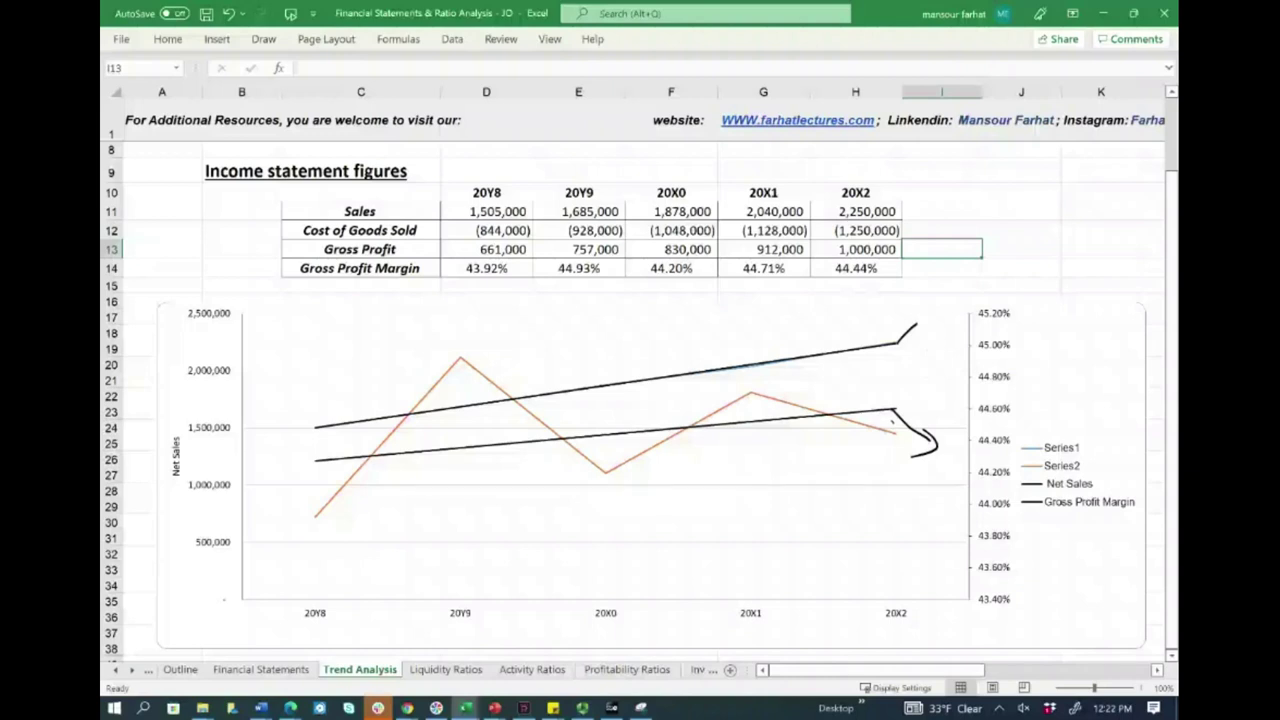
Mark the gap between the two black trend lines at 20X2 with an ink arrow, and erase it with the upward stroke
mouse_move(886, 349)
left_mouse_down()
mouse_move(884, 409)
mouse_move(883, 394)
left_mouse_up()
left_click_drag(879, 403, 894, 405)
left_click_drag(876, 354, 895, 357)
left_click_drag(884, 372, 903, 344)
Mark the data points of the orange line in the chart from 20Y8 to 20X2 with ink dots
left_click(312, 516)
left_click(608, 469)
left_click(749, 391)
left_click(896, 432)
Circle the 20Y8 Gross Profit Margin, link it to 20Y9 with an ink arrow, write and circle "1%", and erase these notes
mouse_move(490, 260)
left_mouse_down()
mouse_move(462, 258)
mouse_move(549, 298)
mouse_move(565, 292)
left_mouse_up()
mouse_move(475, 280)
left_mouse_down()
mouse_move(487, 278)
mouse_move(513, 333)
mouse_move(550, 334)
left_mouse_up()
left_click_drag(510, 352, 550, 346)
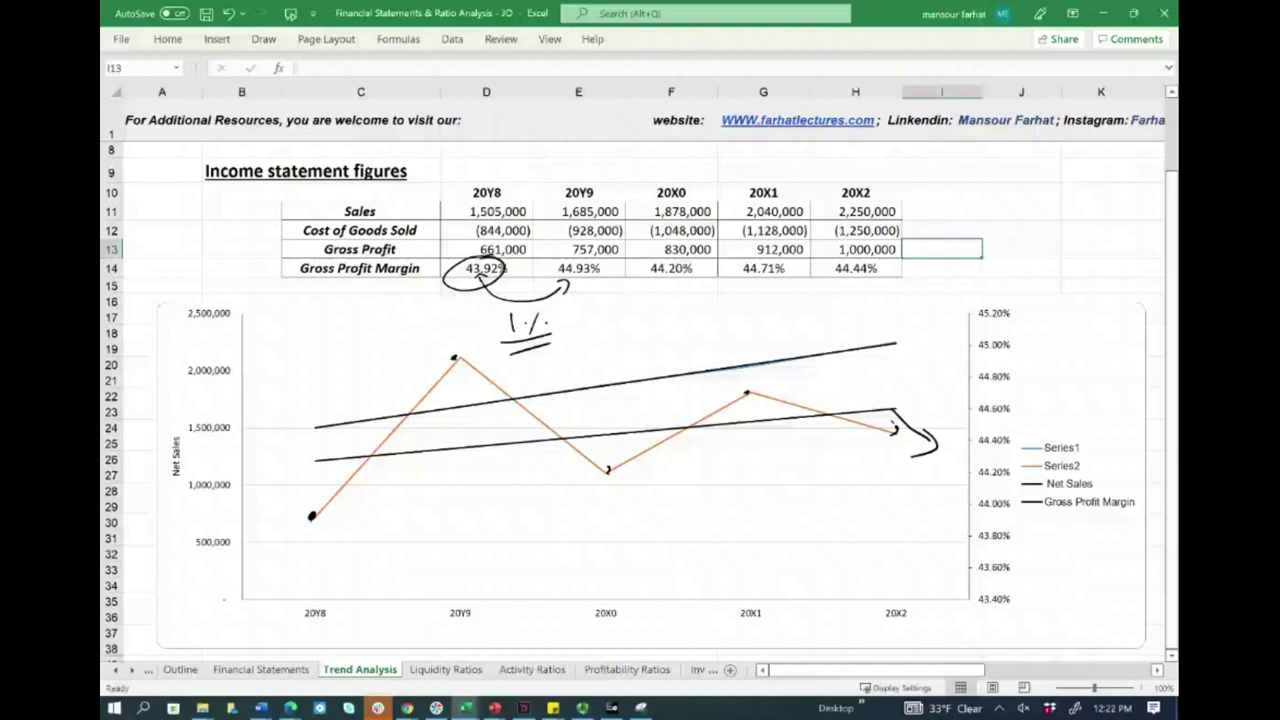
mouse_move(538, 302)
left_mouse_down()
mouse_move(500, 312)
mouse_move(568, 304)
left_mouse_up()
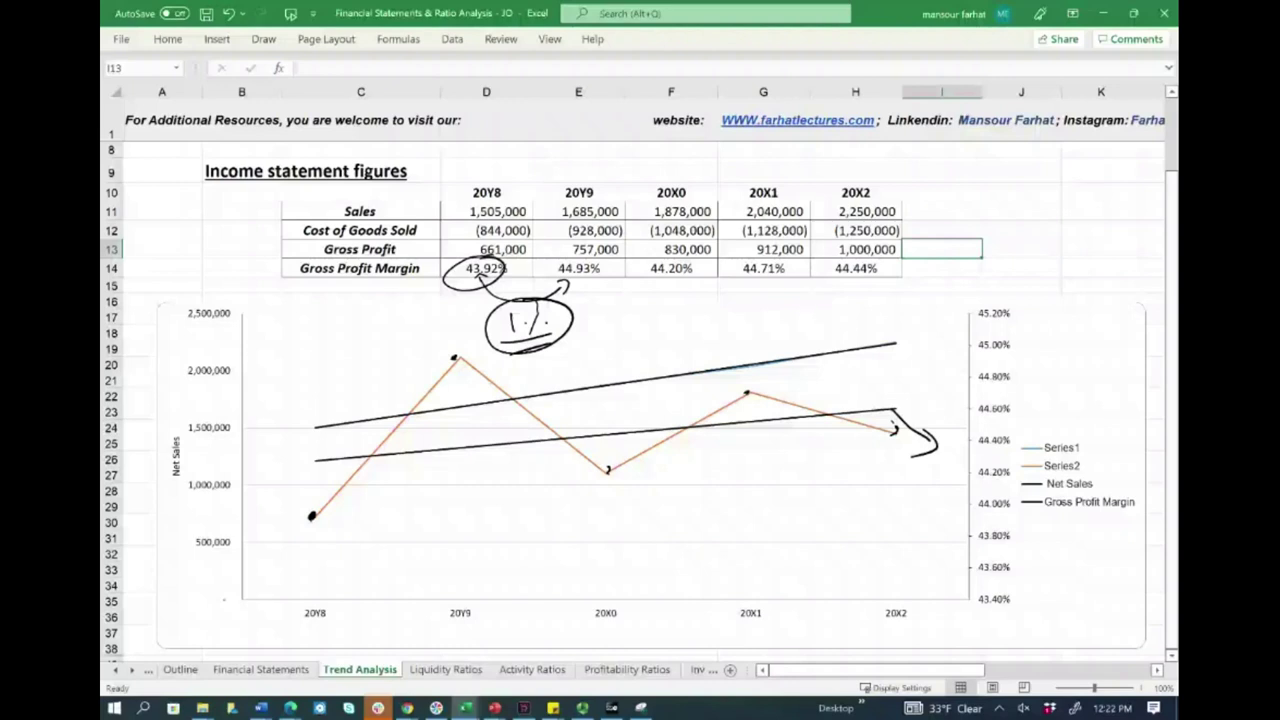
mouse_move(548, 300)
left_mouse_down()
mouse_move(540, 343)
mouse_move(564, 276)
mouse_move(469, 288)
mouse_move(511, 311)
mouse_move(501, 281)
left_mouse_up()
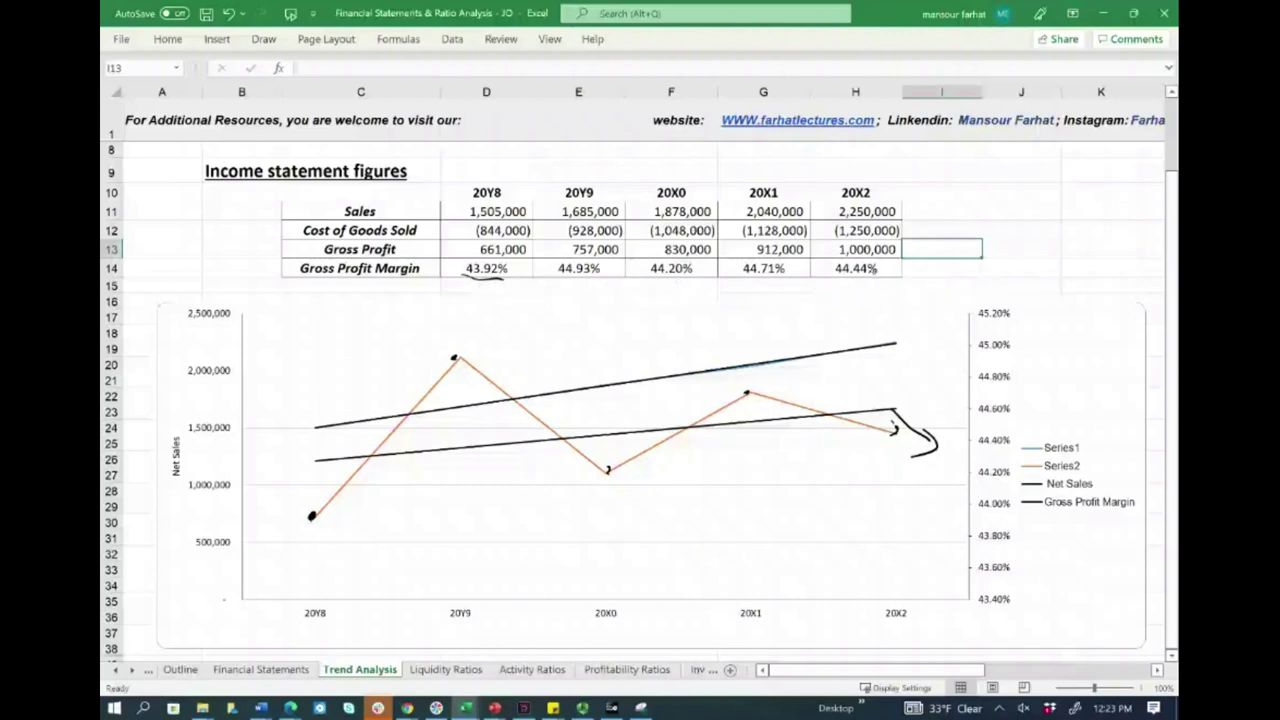
Mark Gross Profit Margin values in ink, undo the extra strokes, draw an arrow above 20Y9, and circle the 20Y9 margin
mouse_move(874, 252)
left_mouse_down()
mouse_move(520, 246)
mouse_move(629, 298)
mouse_move(895, 254)
mouse_move(868, 246)
left_mouse_up()
left_click_drag(588, 264, 562, 256)
key("ctrl+z")
key("ctrl+z")
left_click_drag(590, 145, 590, 167)
mouse_move(588, 258)
left_mouse_down()
mouse_move(548, 262)
mouse_move(604, 258)
left_mouse_up()
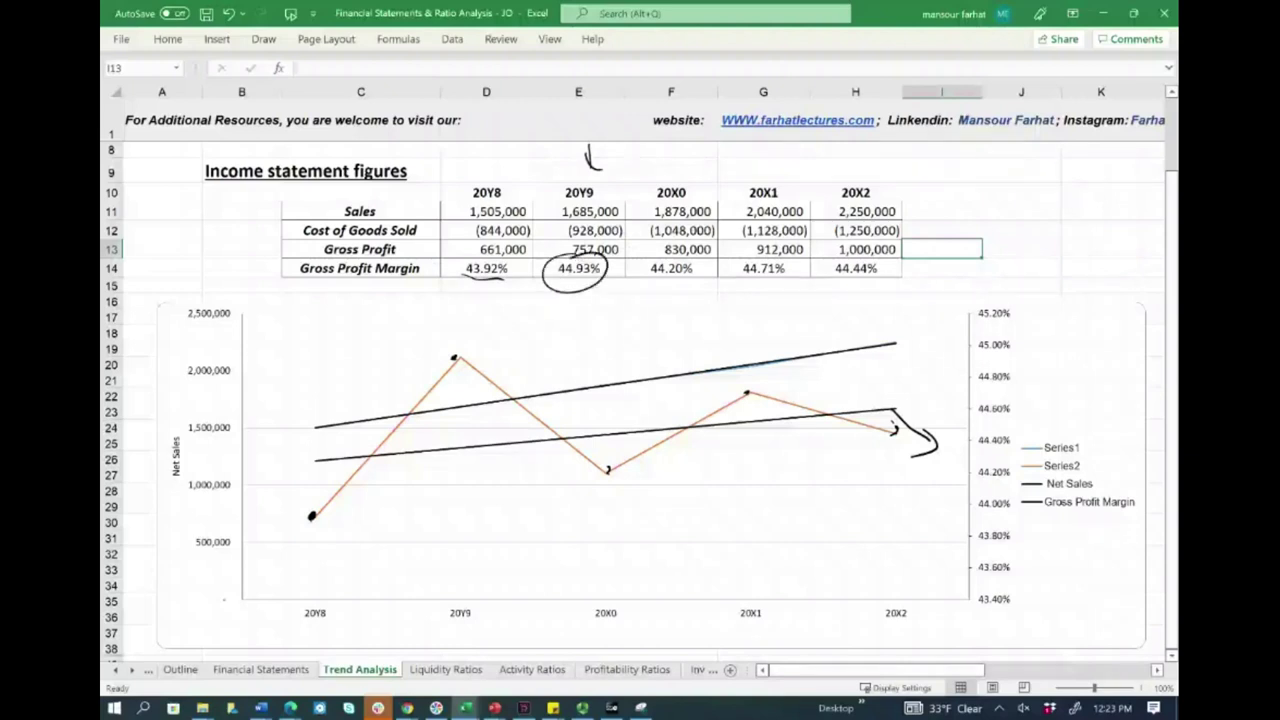
Link the 20Y9 margin to 20X0 in ink, erase the marks around the margins and above 20Y9, and return to the Financial Statements sheet
left_click_drag(576, 292, 667, 298)
mouse_move(660, 296)
left_mouse_down()
mouse_move(738, 288)
mouse_move(774, 262)
mouse_move(750, 284)
mouse_move(832, 283)
mouse_move(630, 315)
mouse_move(520, 278)
mouse_move(569, 307)
left_mouse_up()
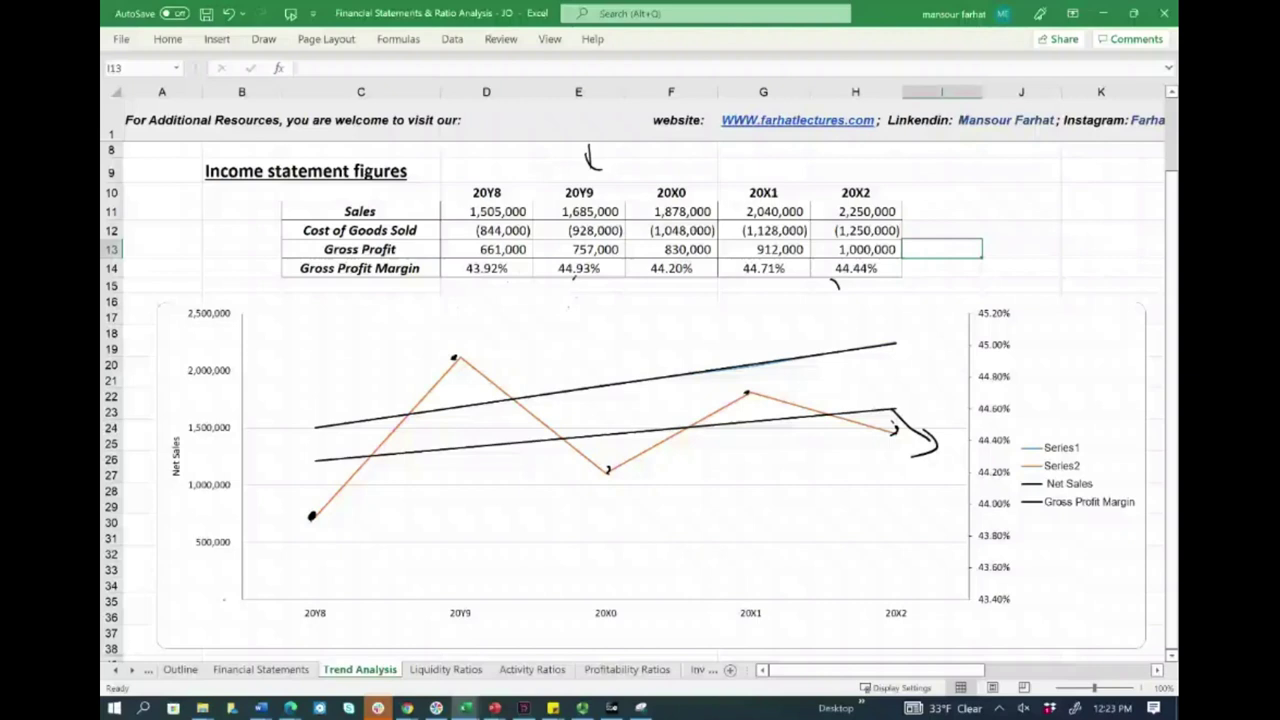
mouse_move(490, 282)
left_mouse_down()
mouse_move(540, 298)
mouse_move(576, 283)
left_mouse_up()
left_click(572, 290)
left_click(594, 162)
left_click(244, 671)
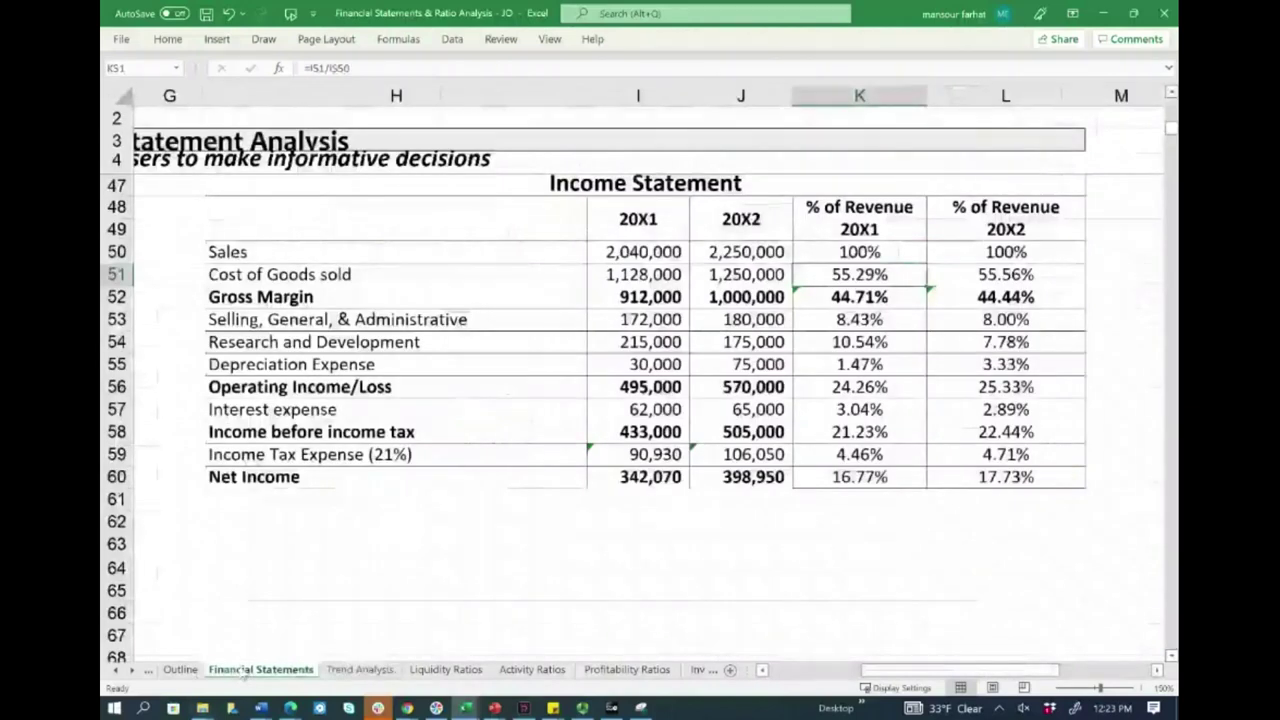